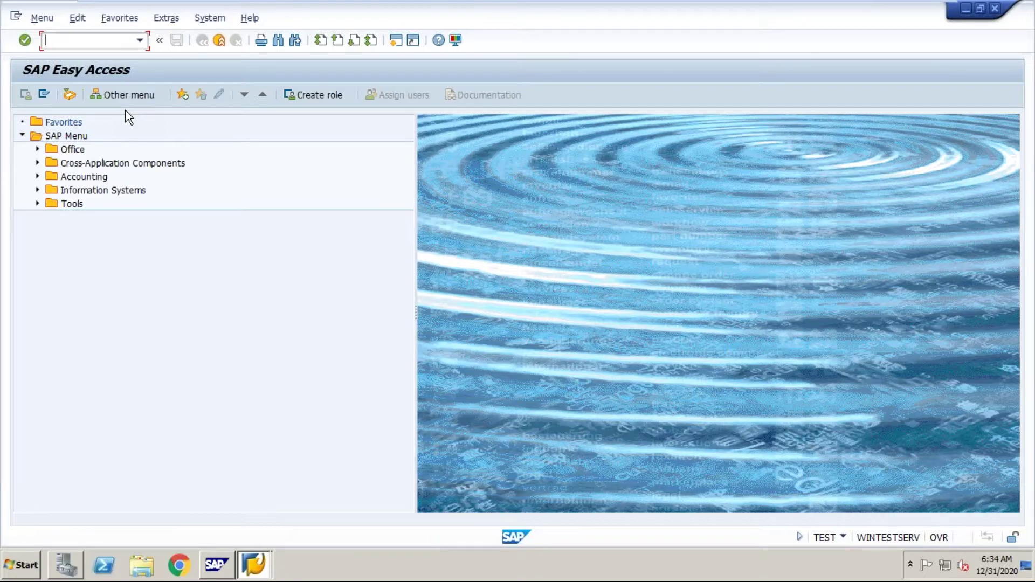
# - Run SM50 to view the work processes (12 dialog, 5 background) and dismiss the browser security warning
pyautogui.write('sm50')
pyautogui.press('Return')
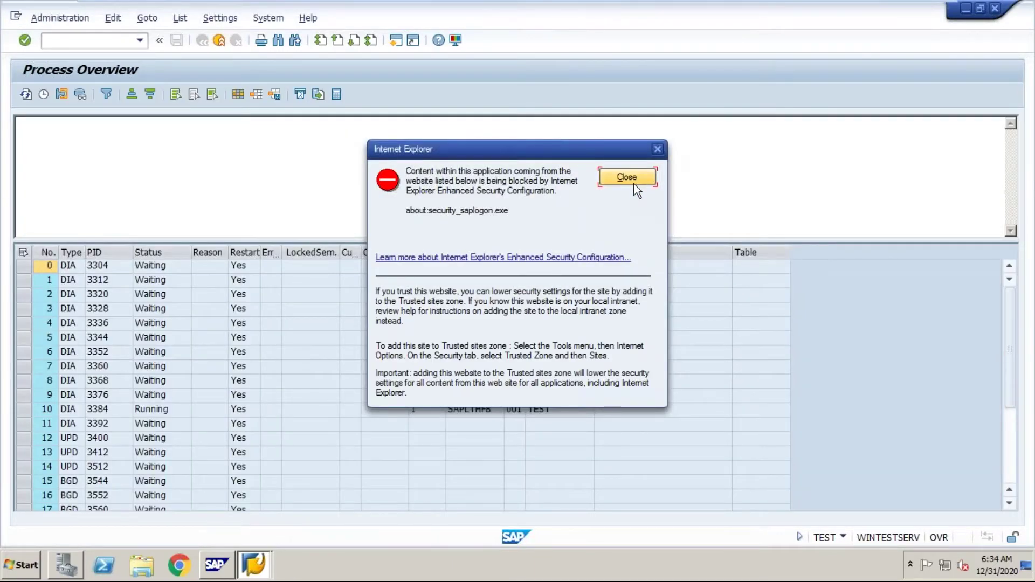
pyautogui.click(634, 180)
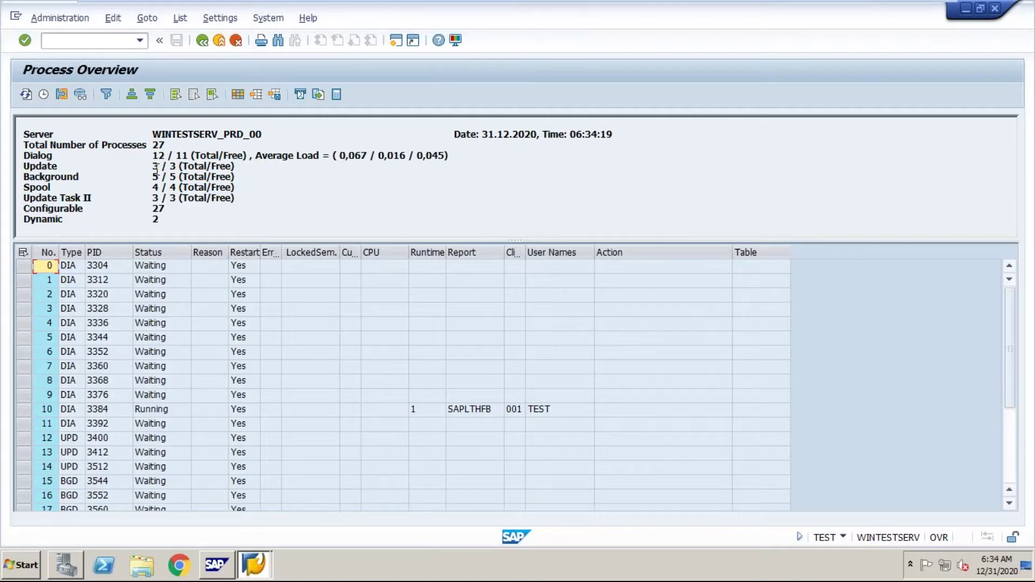
pyautogui.click(108, 42)
# - In RZ10, open profile PRD_DVEBMGS00_WINTESTSERV for extended maintenance in change mode
pyautogui.write('/nrz10')
pyautogui.press('Return')
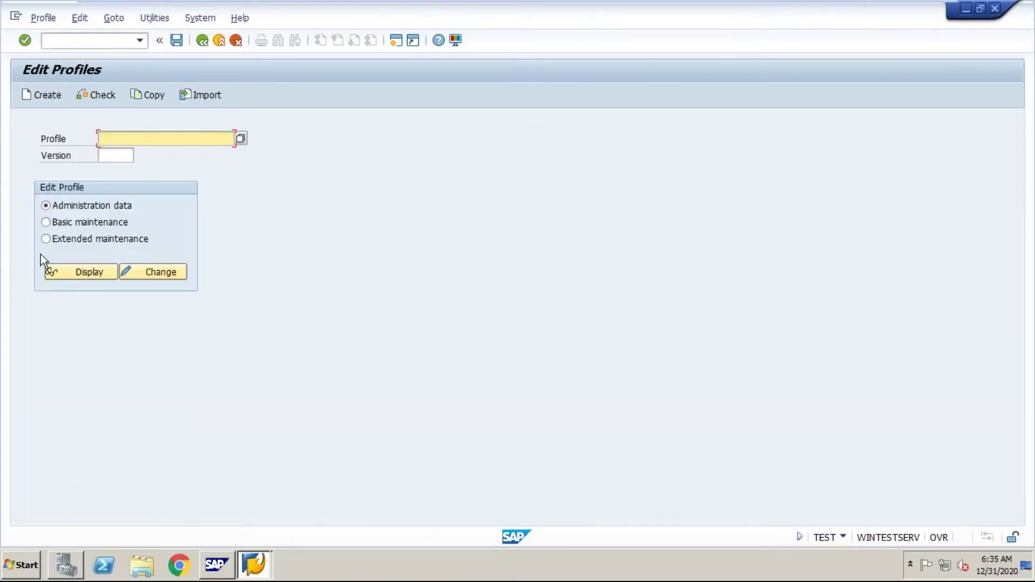
pyautogui.click(47, 239)
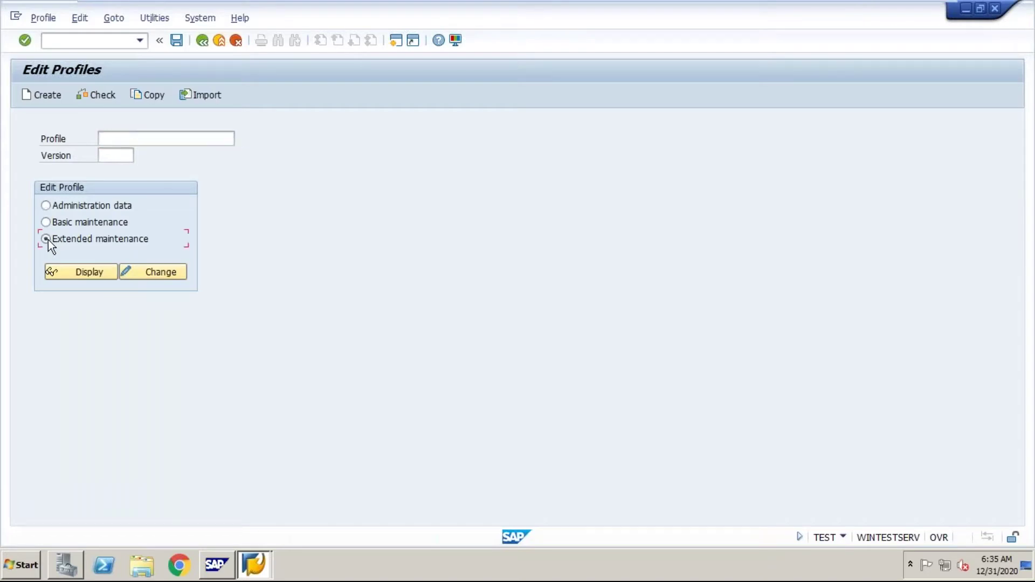
pyautogui.click(211, 142)
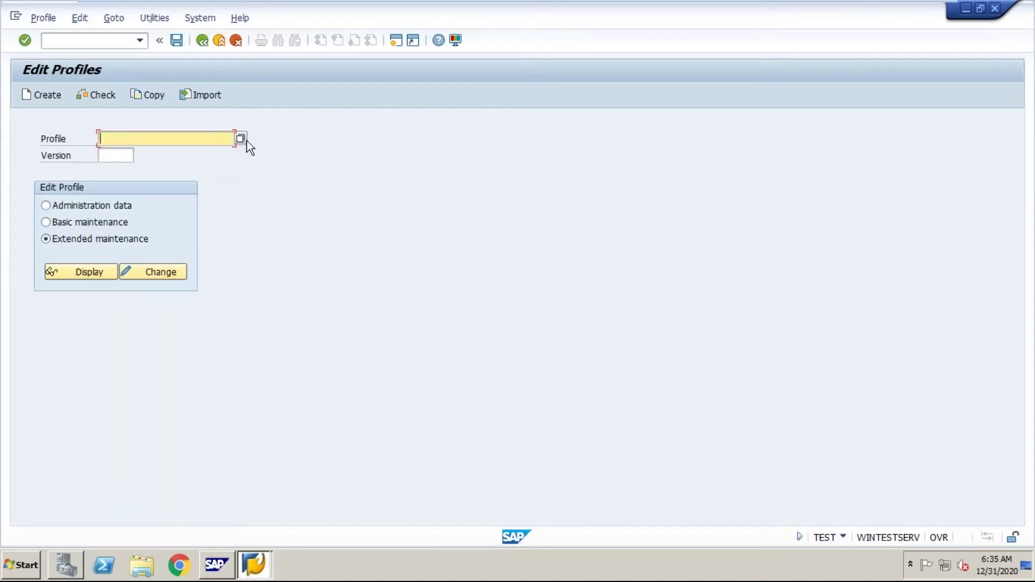
pyautogui.click(241, 140)
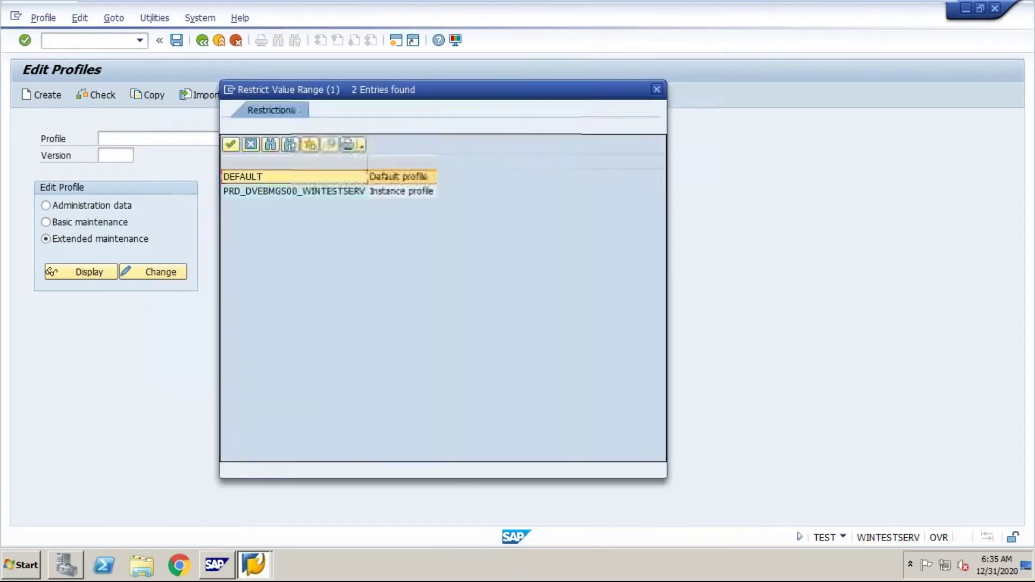
pyautogui.doubleClick(276, 192)
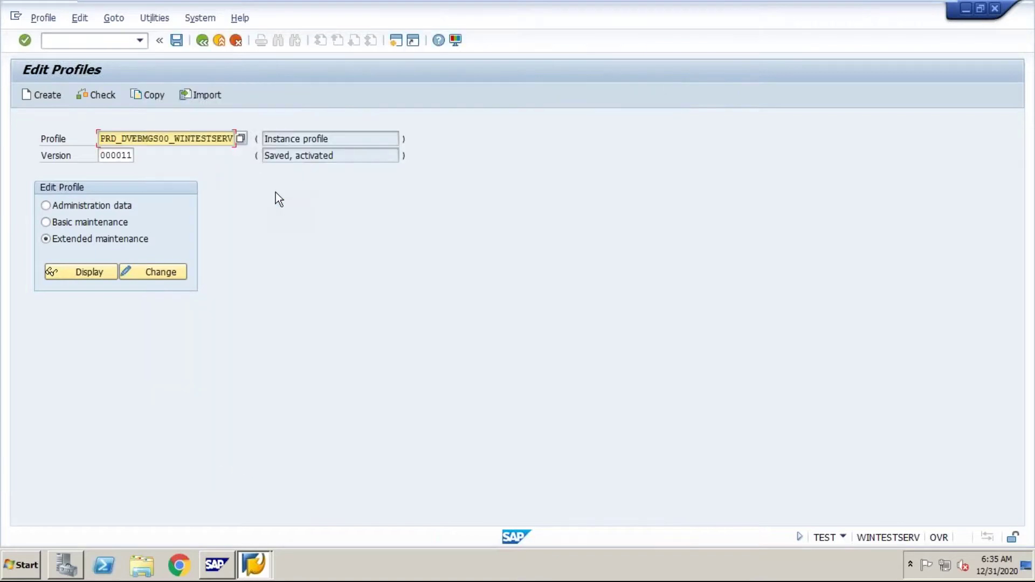
pyautogui.click(140, 269)
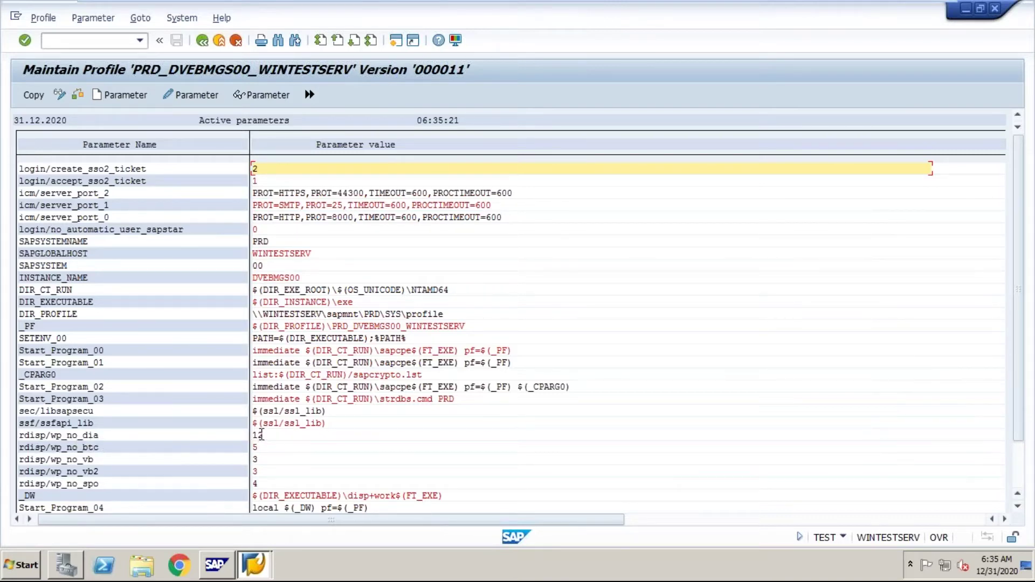
# - Change rdisp/wp_no_dia from 12 to 15 and transfer the profile
pyautogui.doubleClick(63, 436)
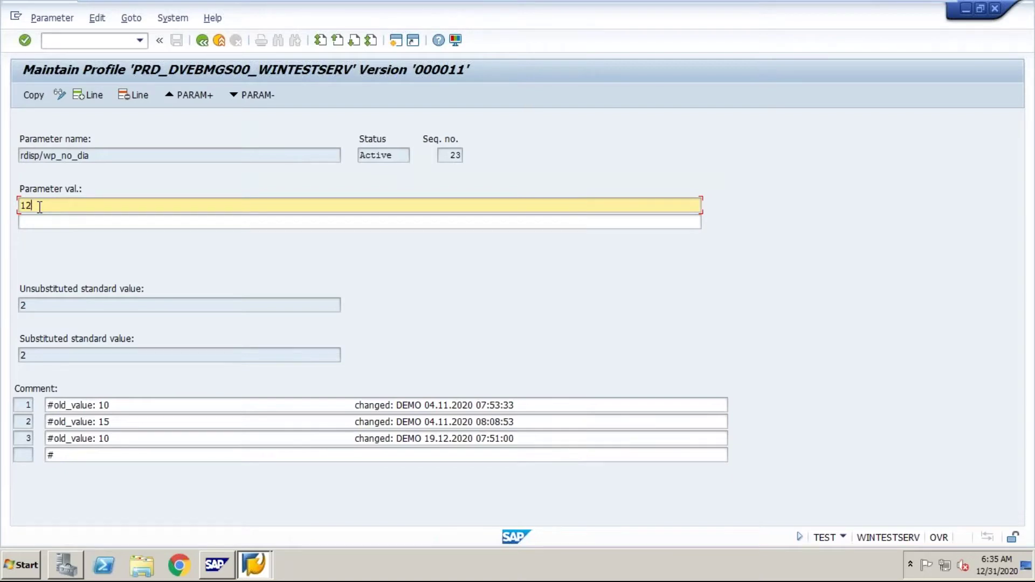
pyautogui.press('BackSpace')
pyautogui.write('5')
pyautogui.click(31, 99)
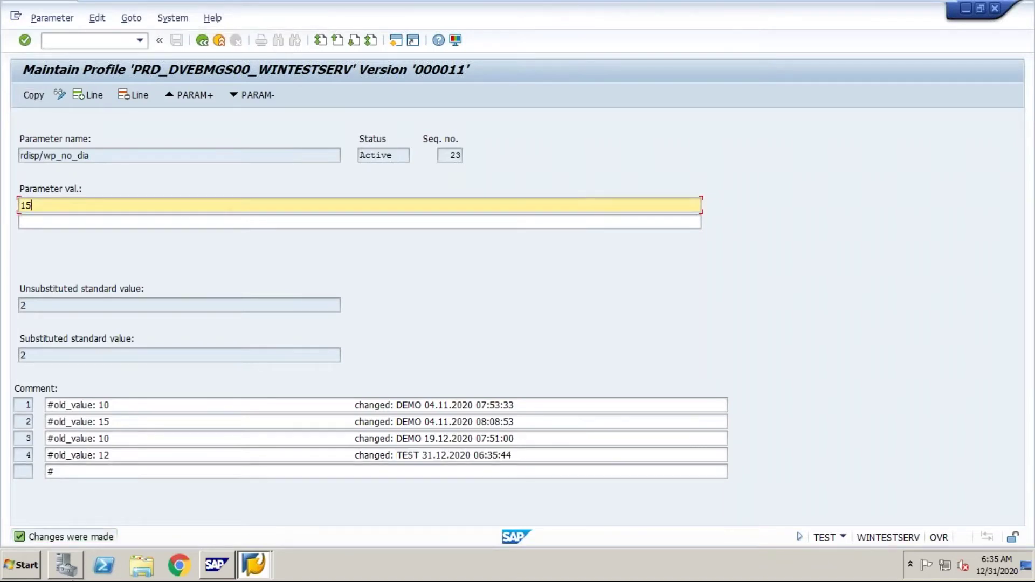
pyautogui.click(201, 40)
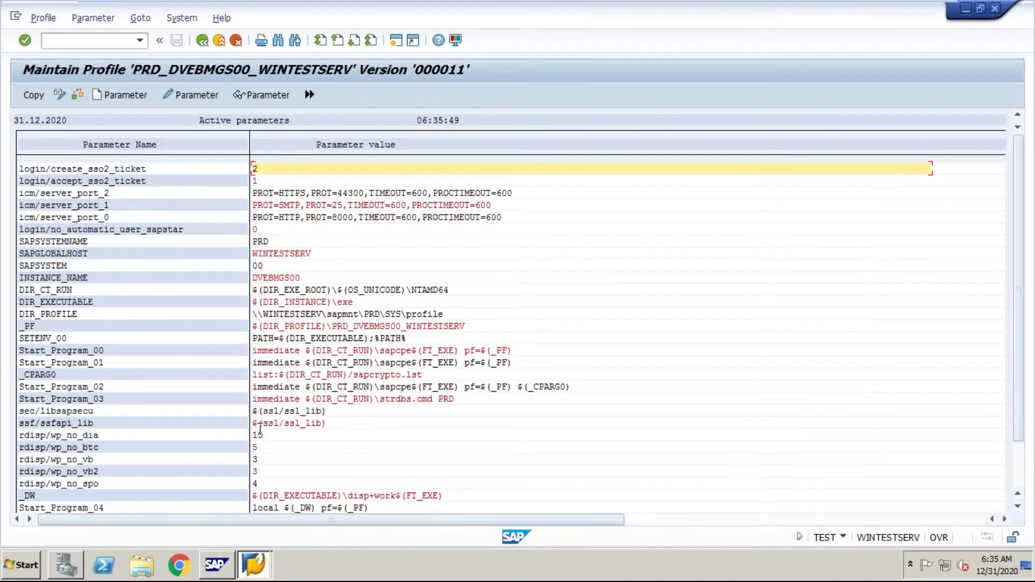
pyautogui.click(35, 94)
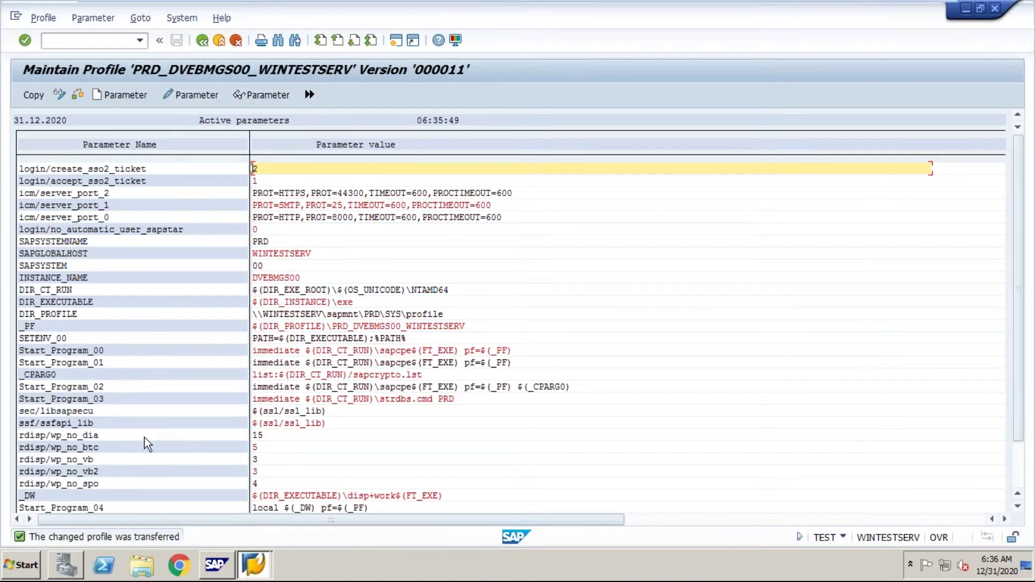
pyautogui.doubleClick(85, 447)
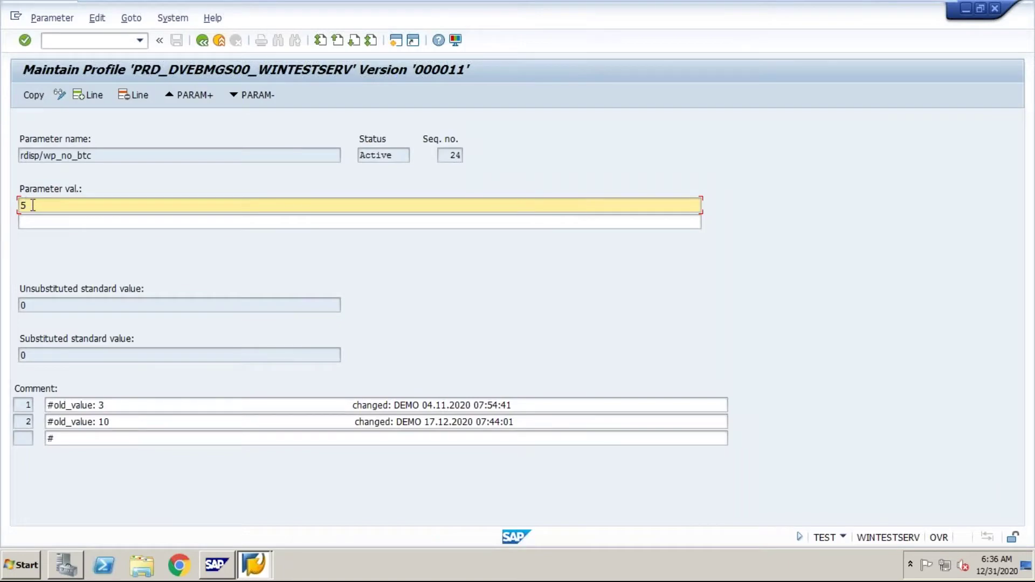
# - Change rdisp/wp_no_btc from 5 to 8, accept the btctime warning, and transfer the profile
pyautogui.click(27, 206)
pyautogui.press('BackSpace')
pyautogui.write('8')
pyautogui.click(28, 97)
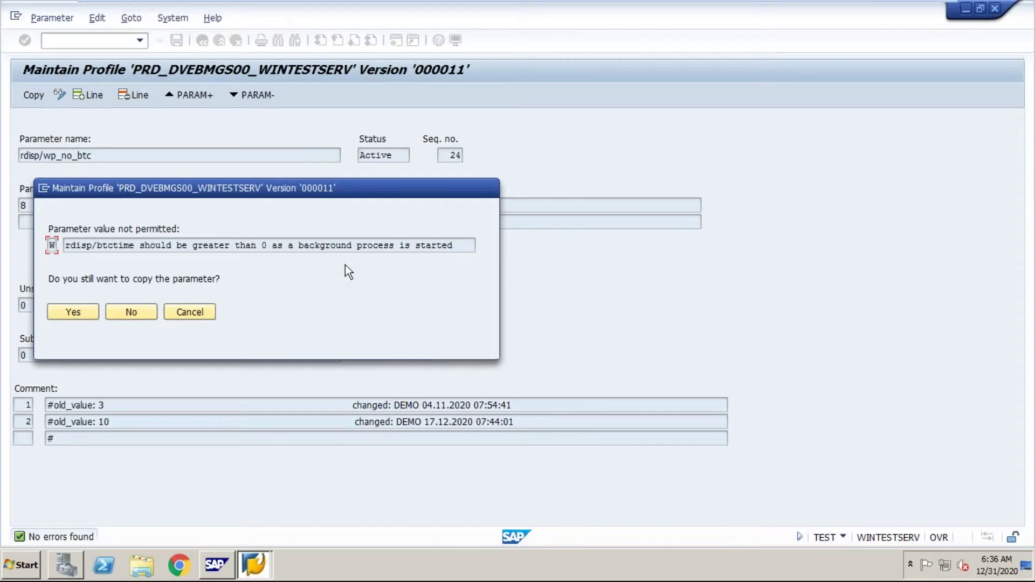
pyautogui.click(80, 313)
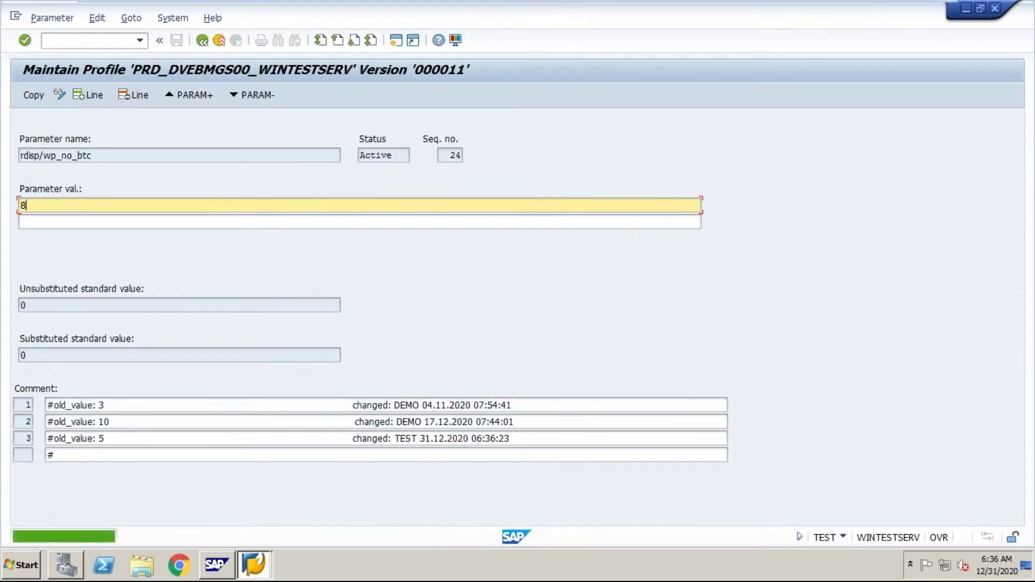
pyautogui.click(206, 44)
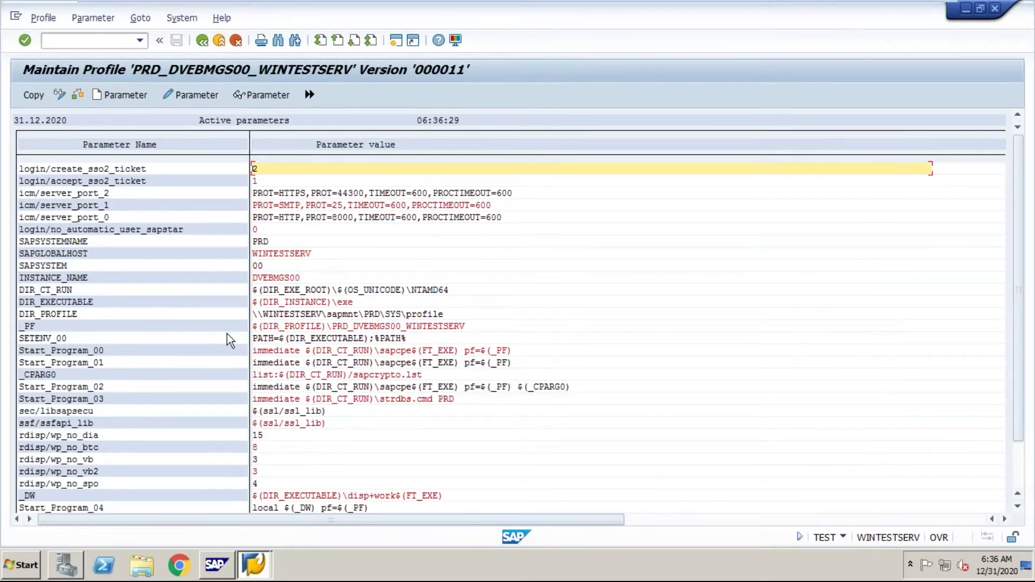
pyautogui.click(30, 95)
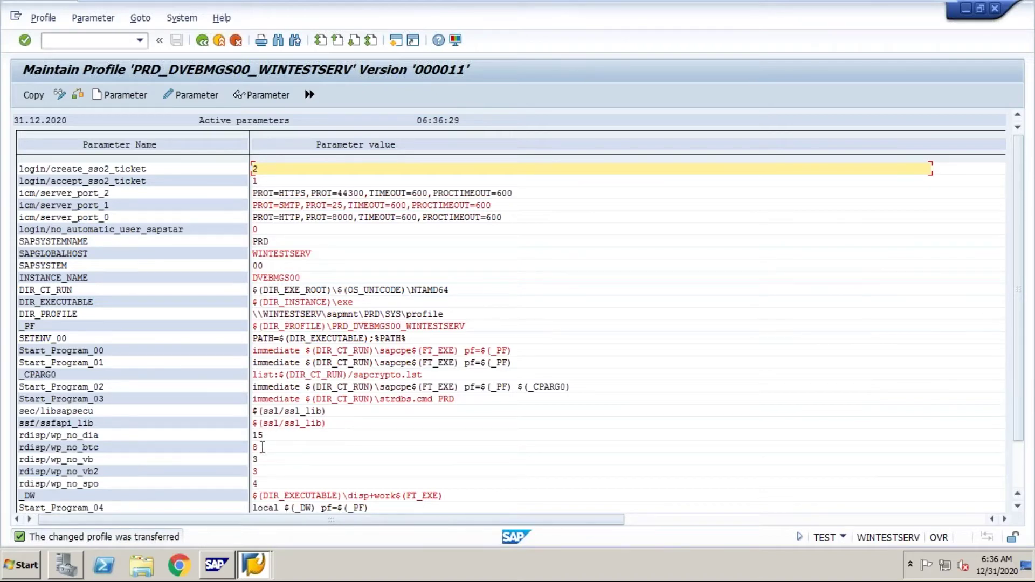
pyautogui.click(202, 41)
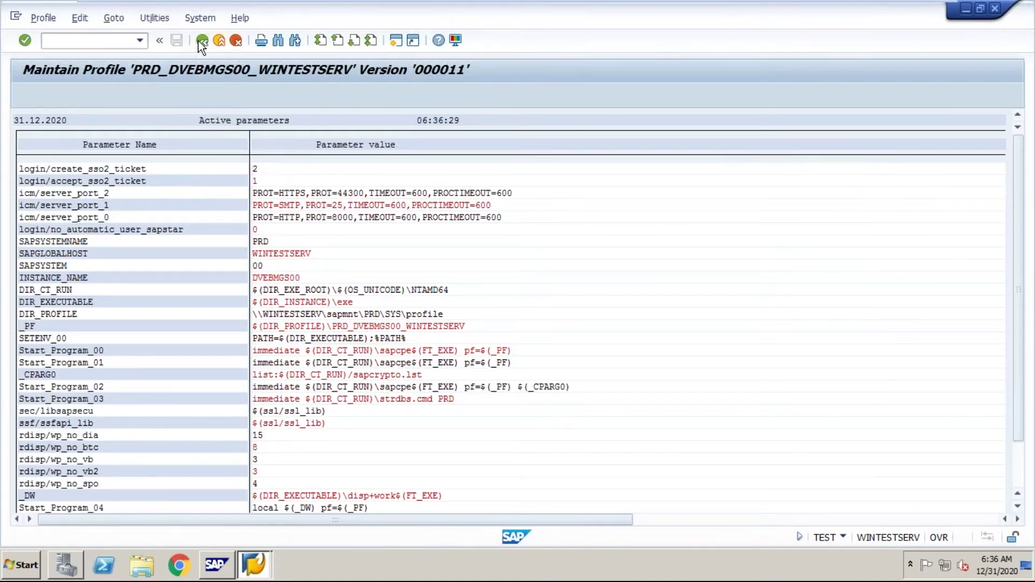
# - Save the profile as version 000012 without showing incorrect values, and activate it
pyautogui.click(201, 42)
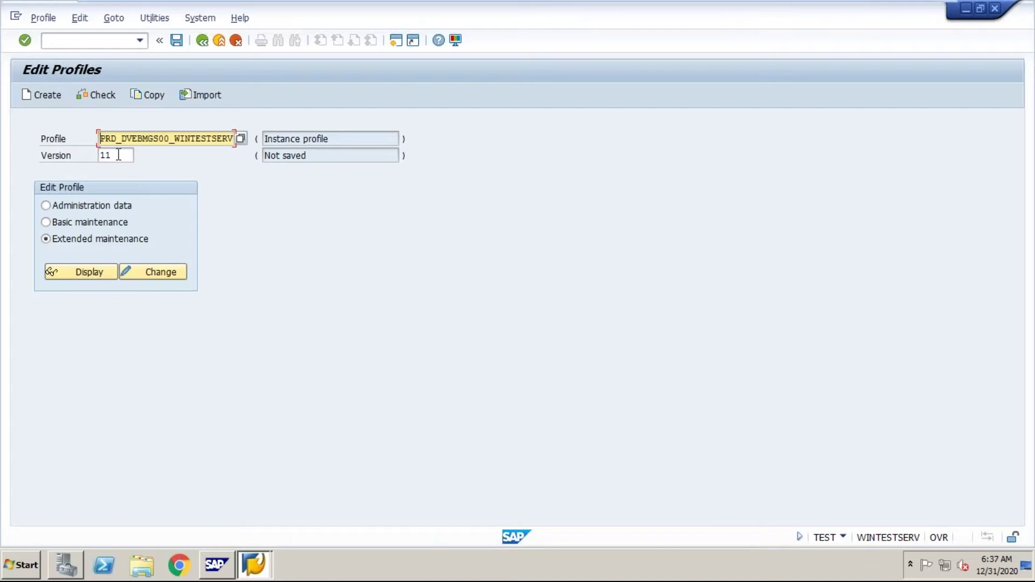
pyautogui.click(177, 40)
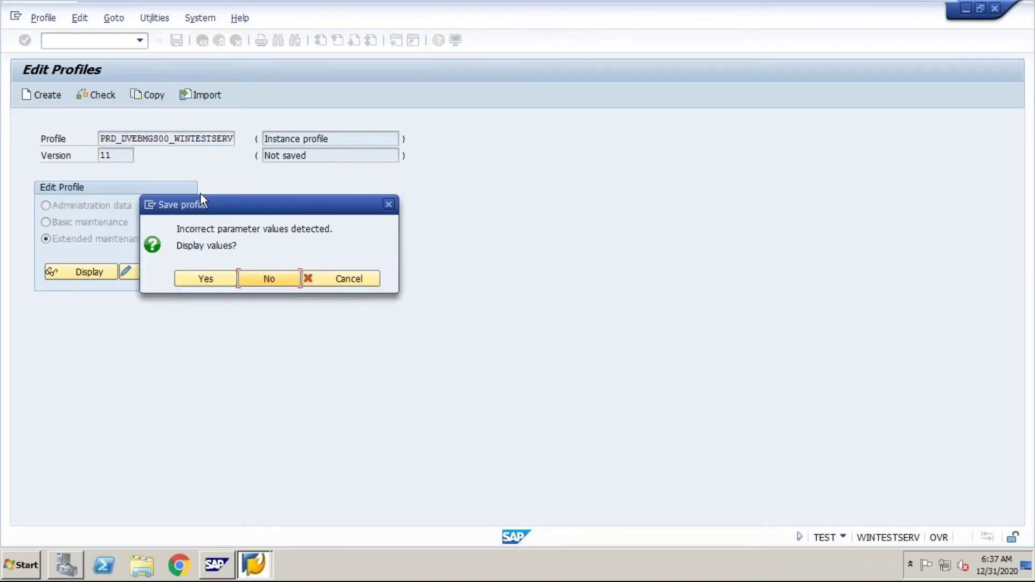
pyautogui.click(263, 285)
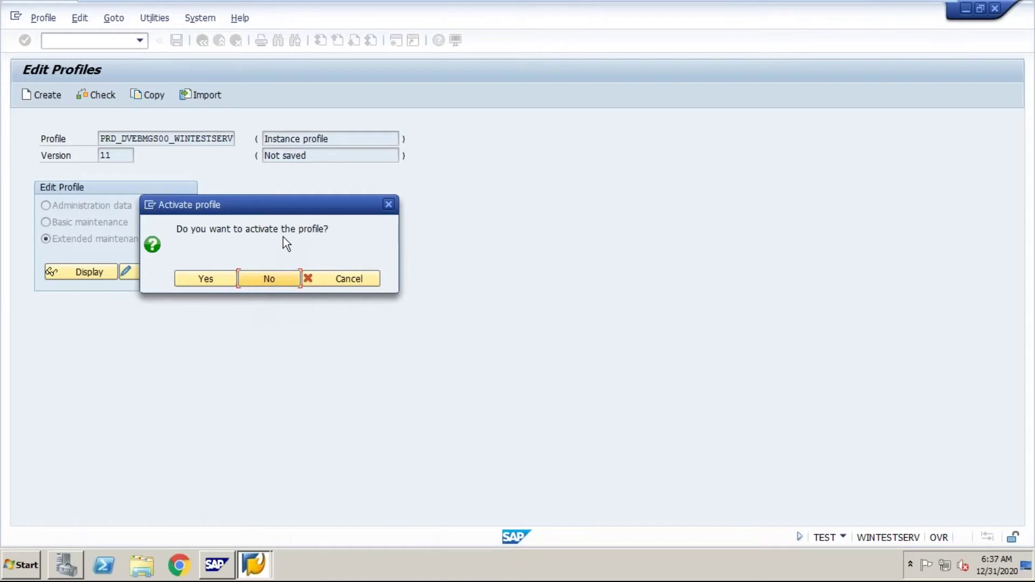
pyautogui.click(210, 278)
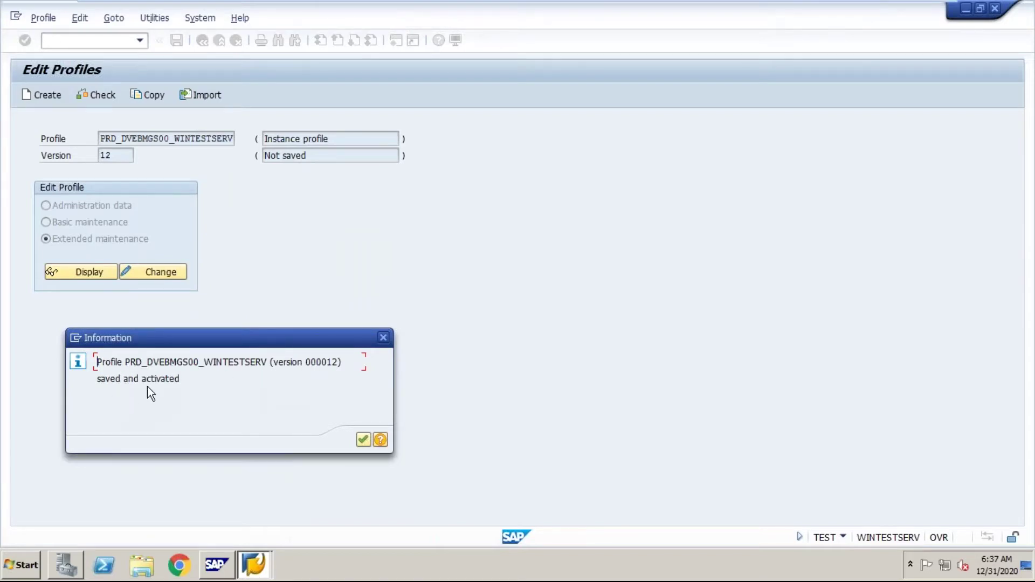
pyautogui.click(364, 446)
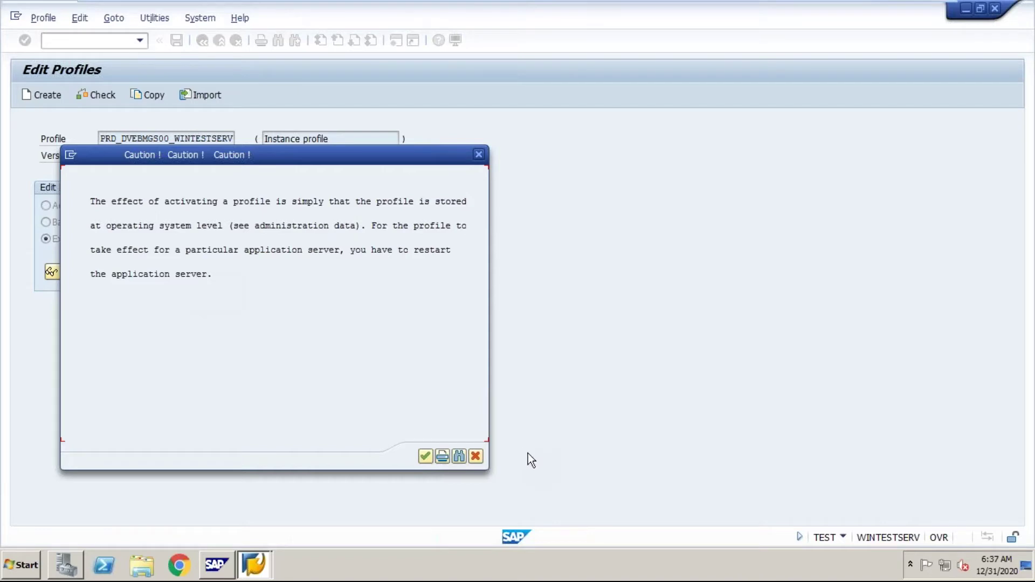
# - Acknowledge the restart caution and answer No to the operation-mode consistency check
pyautogui.click(427, 458)
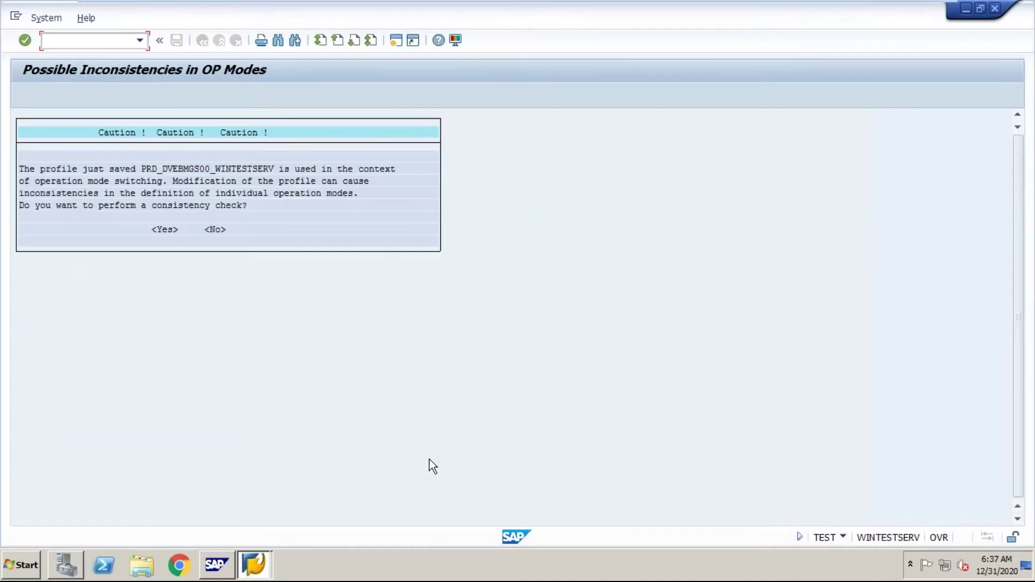
pyautogui.click(213, 230)
pyautogui.doubleClick(213, 231)
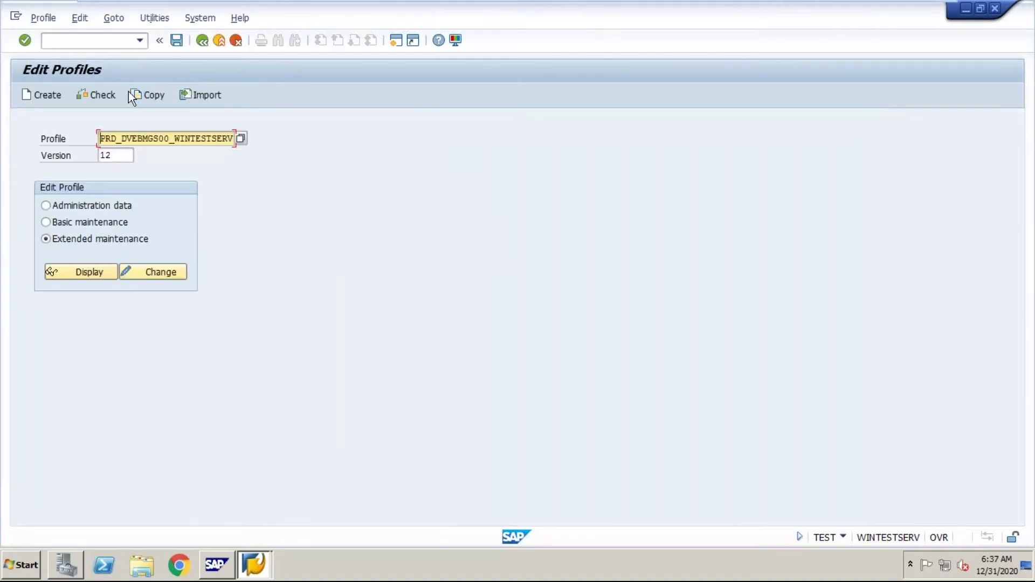
pyautogui.click(95, 40)
# - Rerun /nsm50, which still shows 12 dialog and 5 background work processes
pyautogui.write('/')
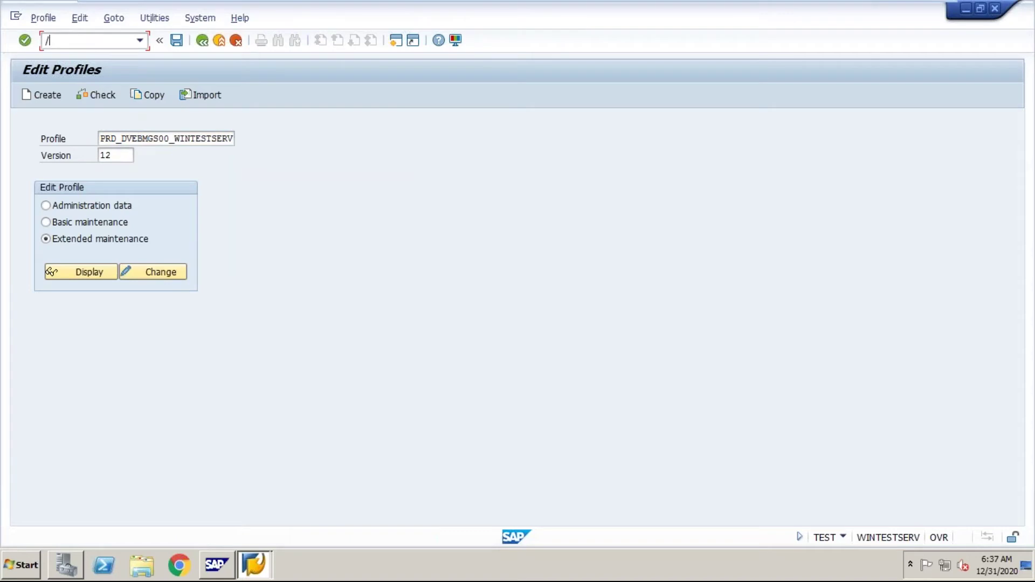
pyautogui.write('nsm50')
pyautogui.press('Return')
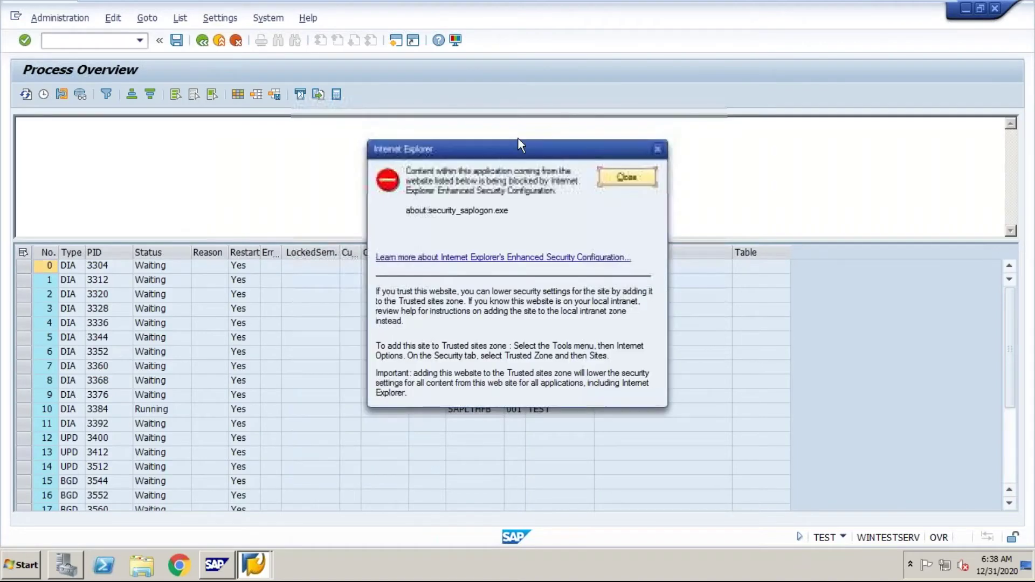
pyautogui.click(619, 176)
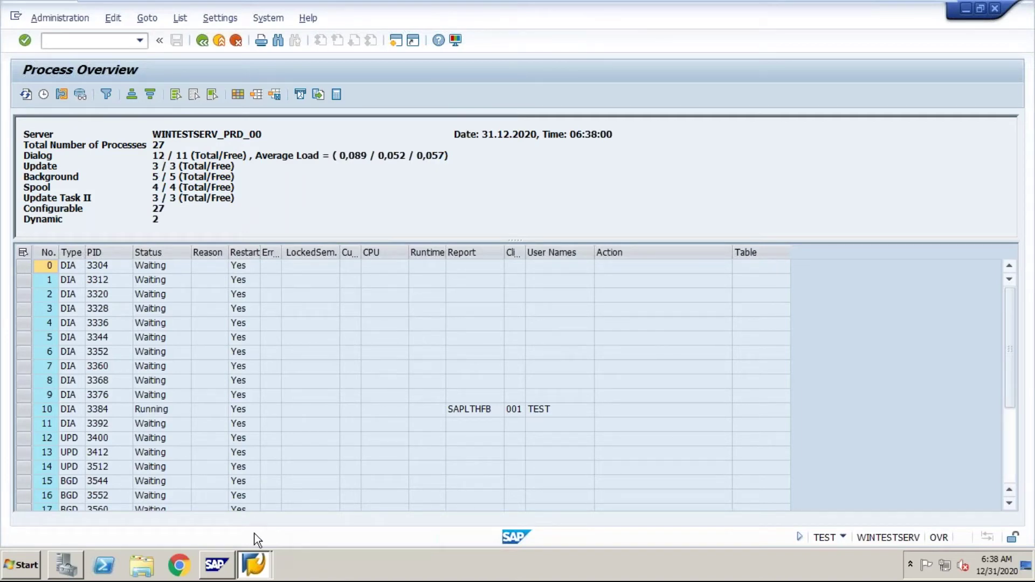
# - In the maximized SAP Management Console, stop the whole PRD system with a hard shutdown
pyautogui.click(220, 567)
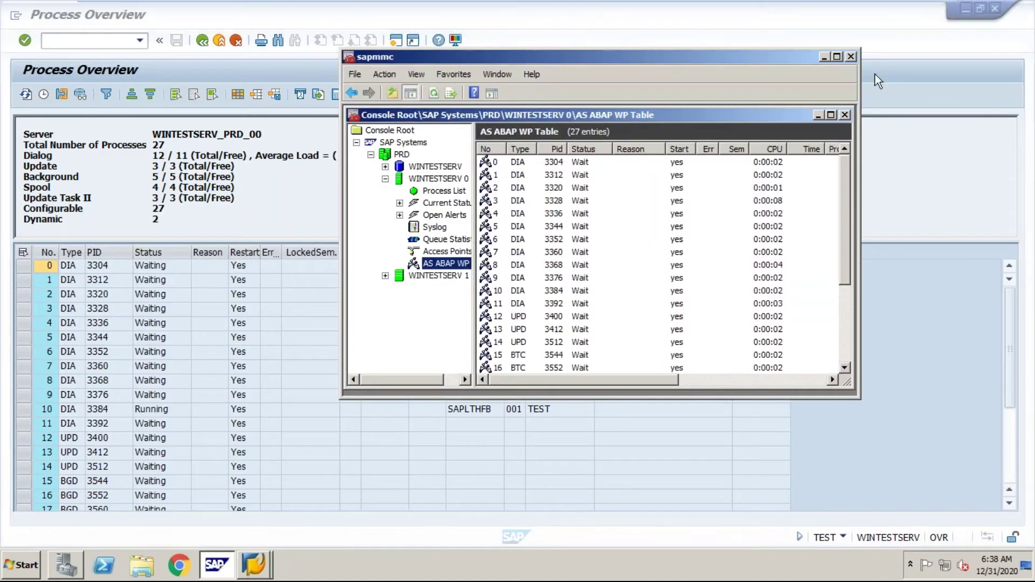
pyautogui.click(837, 57)
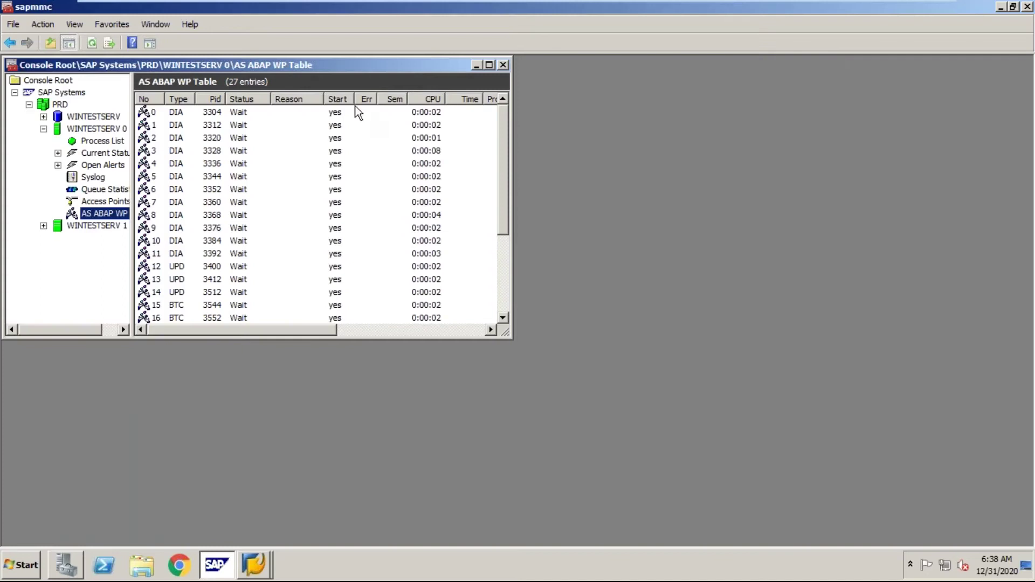
pyautogui.click(60, 105)
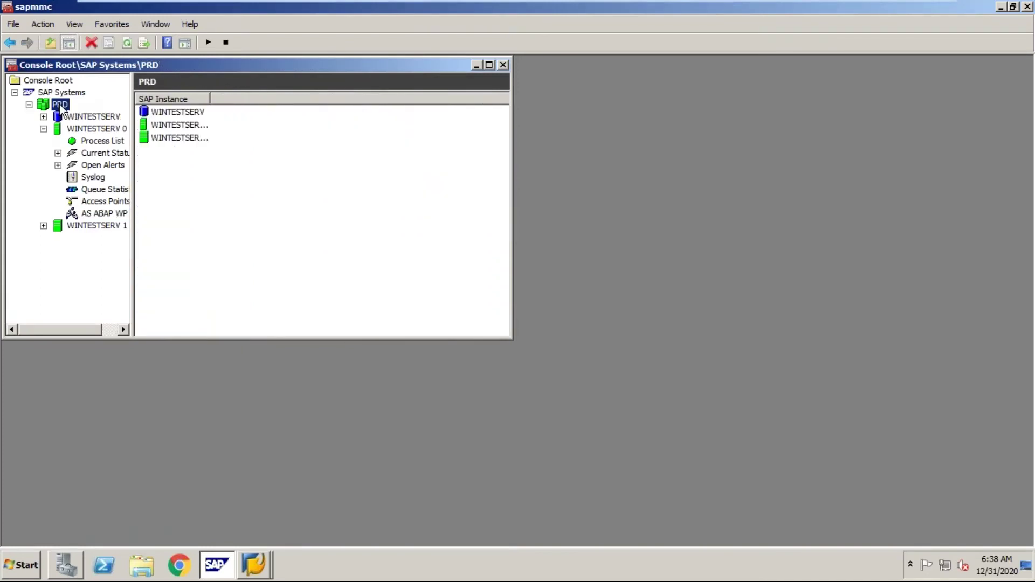
pyautogui.rightClick(60, 106)
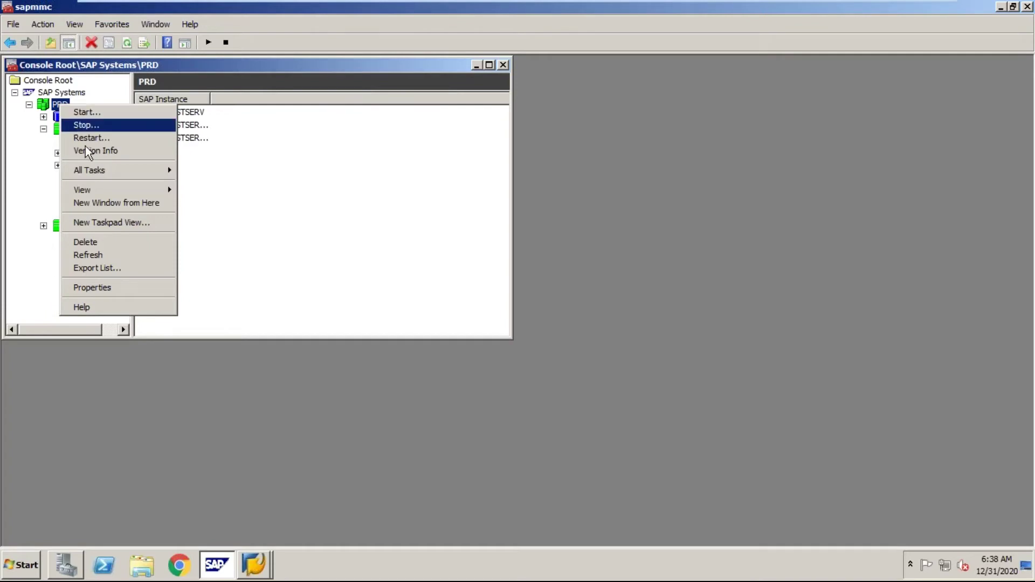
pyautogui.moveTo(94, 170)
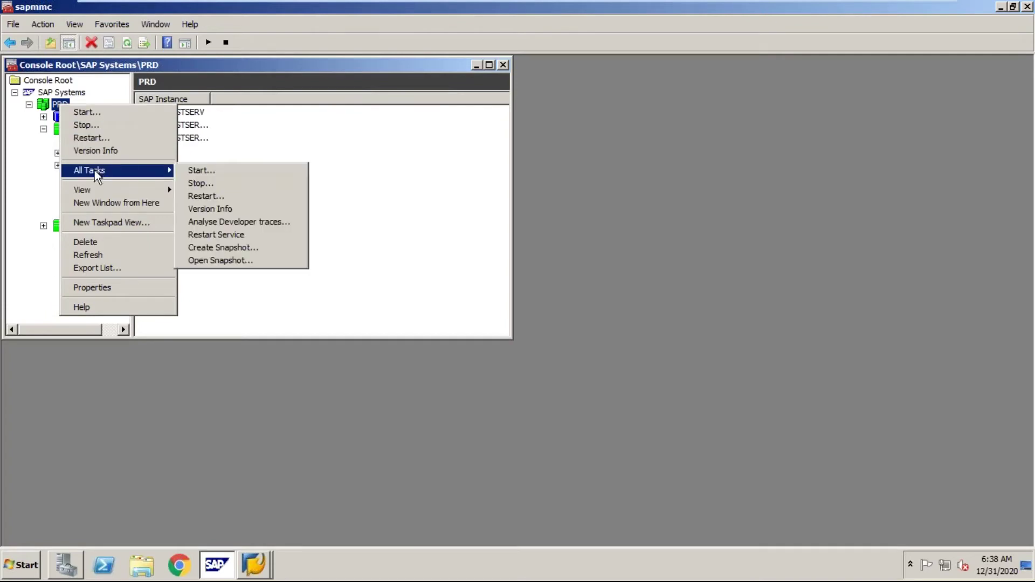
pyautogui.click(210, 188)
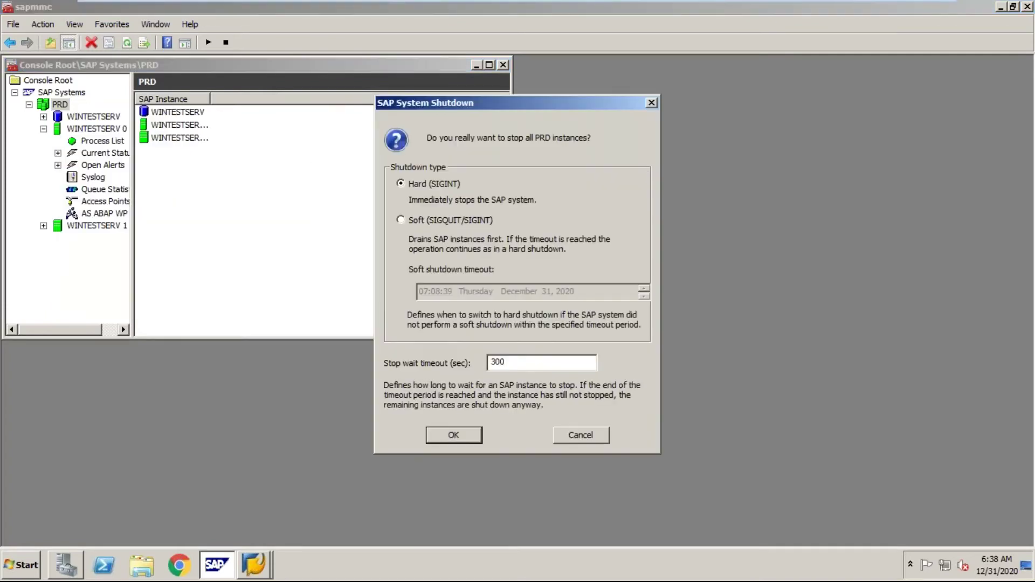
pyautogui.click(442, 434)
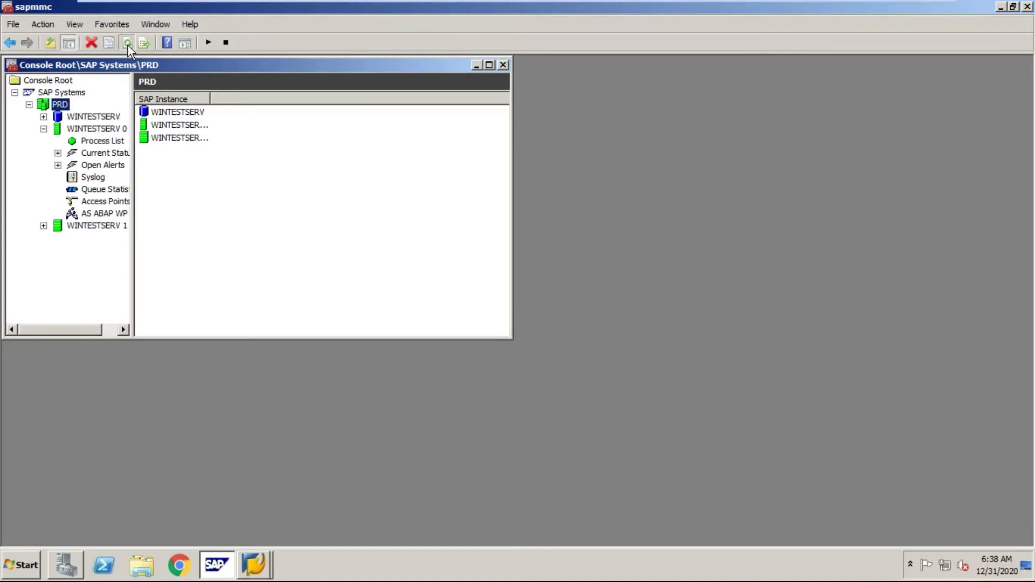
# - Refresh the WINTESTSERV 0 process list until the dispatcher shows Stopped
pyautogui.click(96, 140)
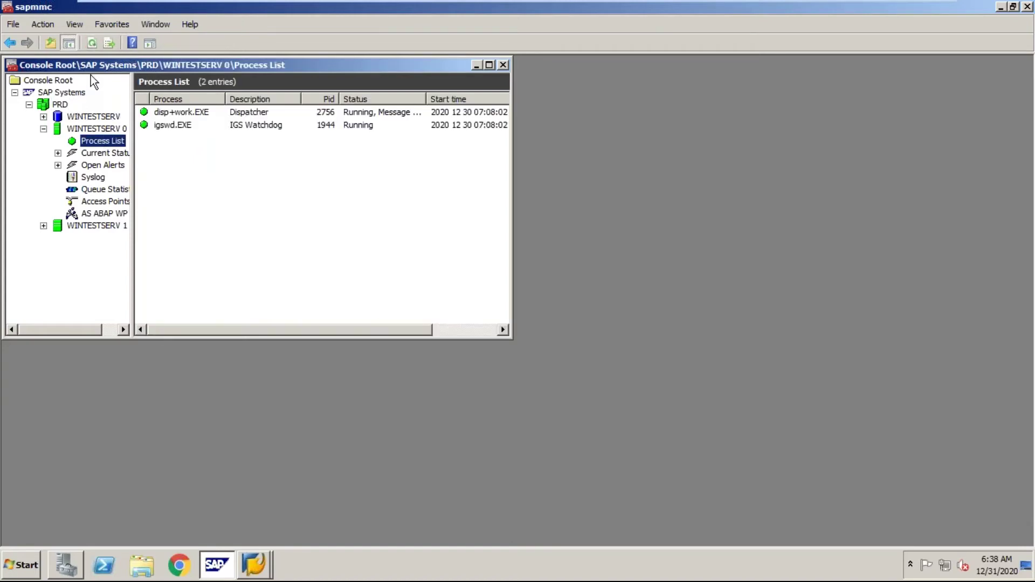
pyautogui.click(92, 43)
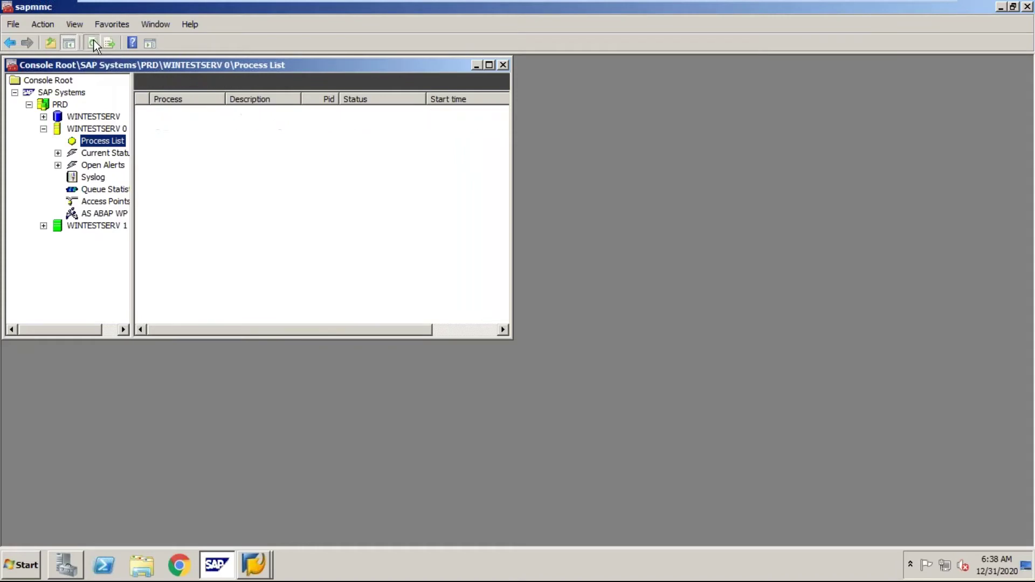
pyautogui.click(624, 339)
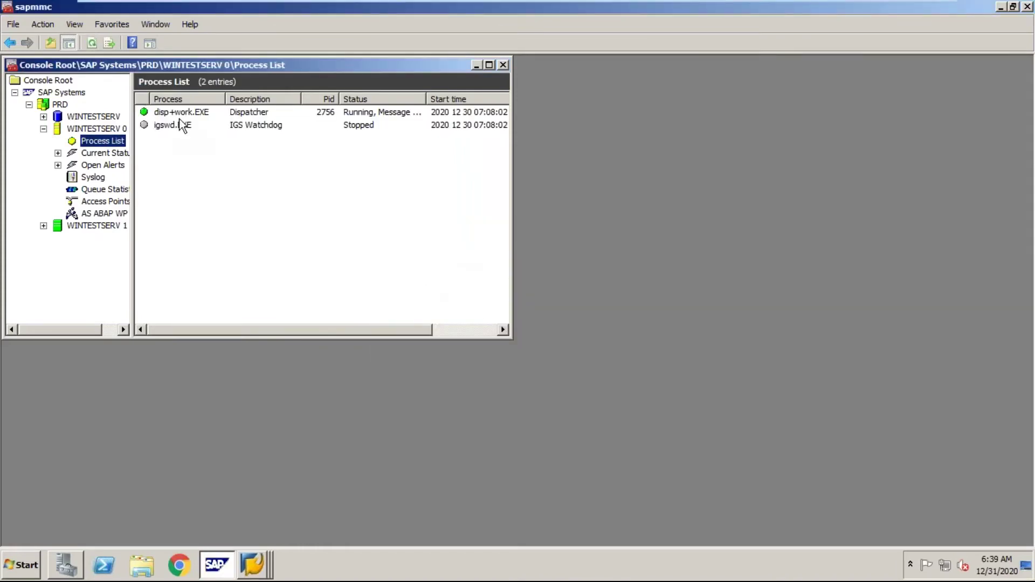
pyautogui.click(88, 44)
pyautogui.click(88, 44)
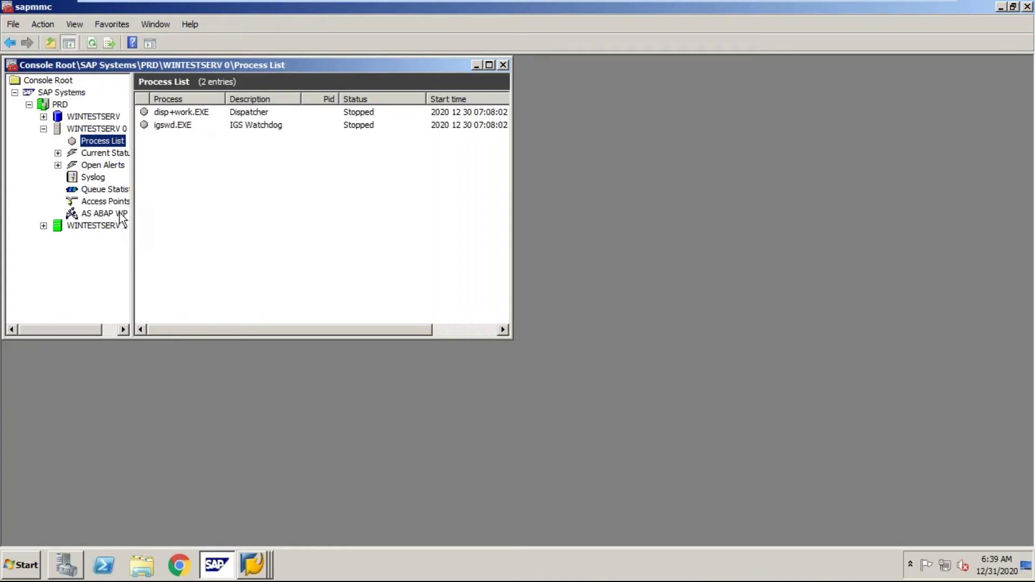
# - Stop the WINTESTSERV 1 instance
pyautogui.click(44, 227)
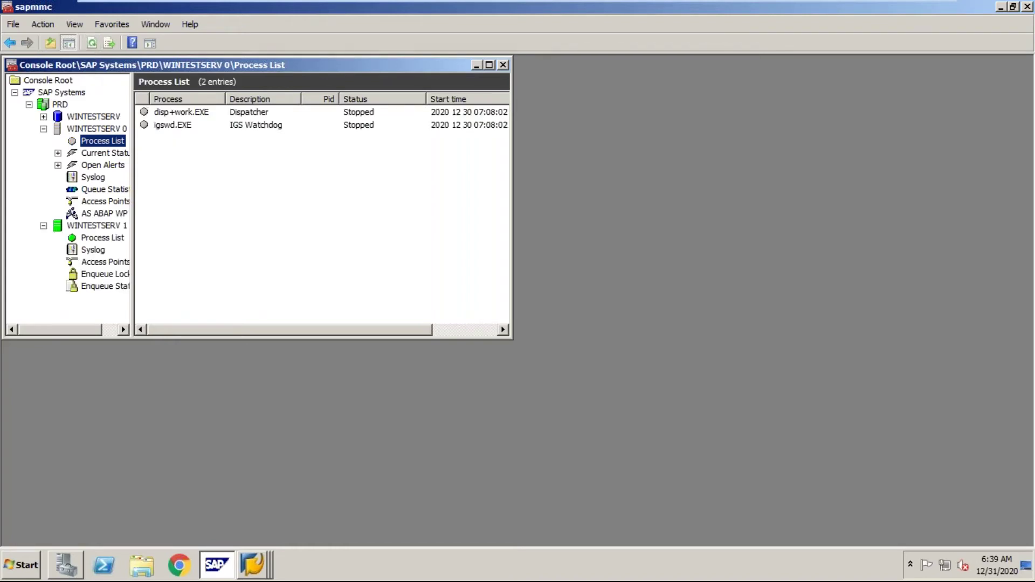
pyautogui.rightClick(88, 228)
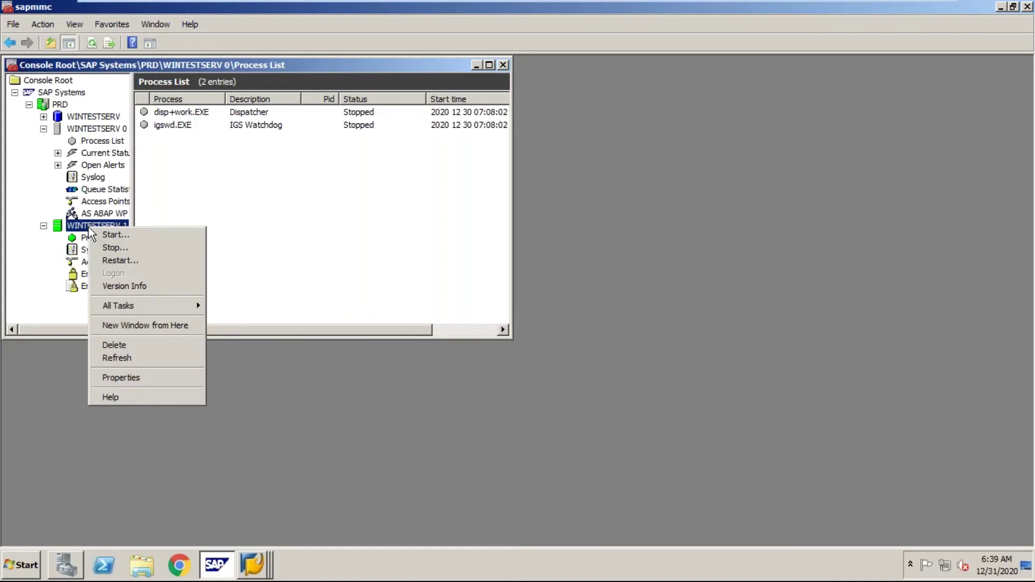
pyautogui.click(110, 248)
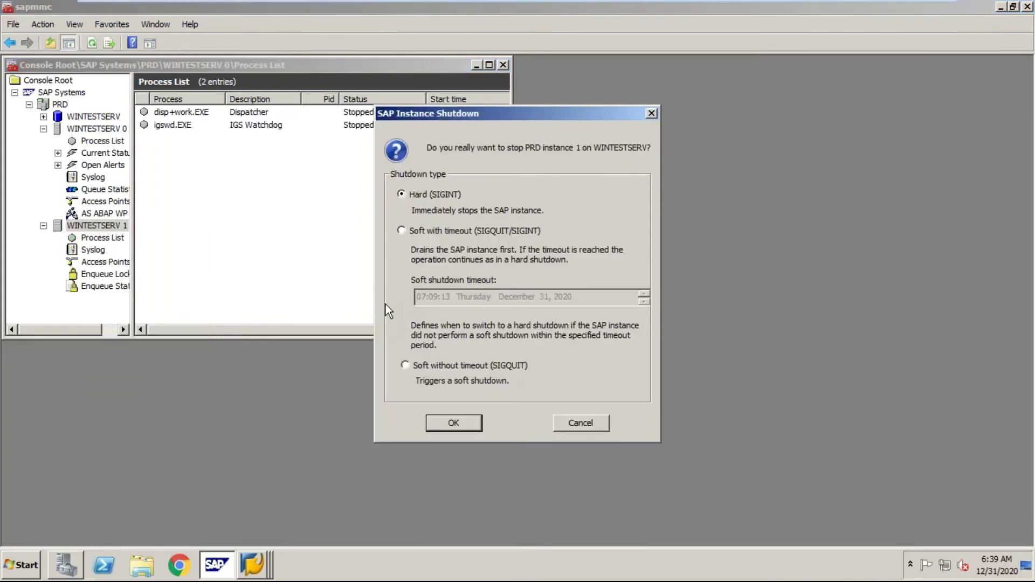
pyautogui.click(453, 423)
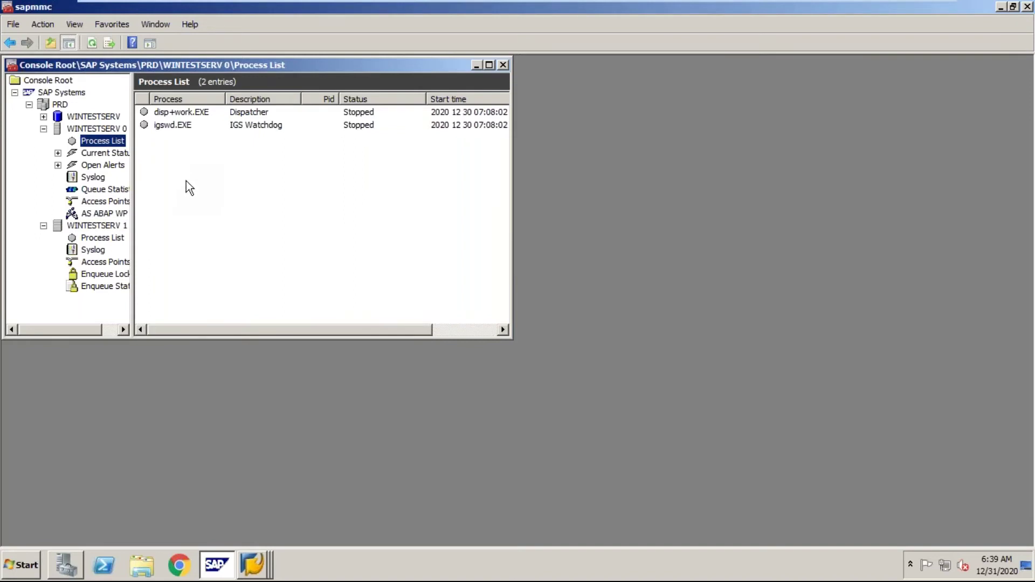
# - Start the PRD system with a 300-second timeout and refresh the instance statuses
pyautogui.click(63, 105)
pyautogui.rightClick(63, 105)
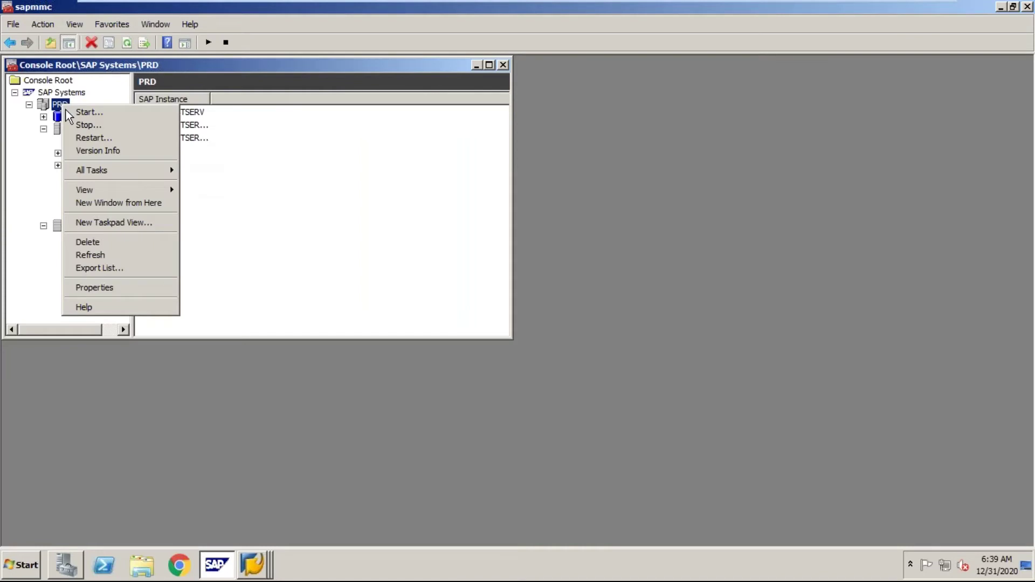
pyautogui.moveTo(104, 172)
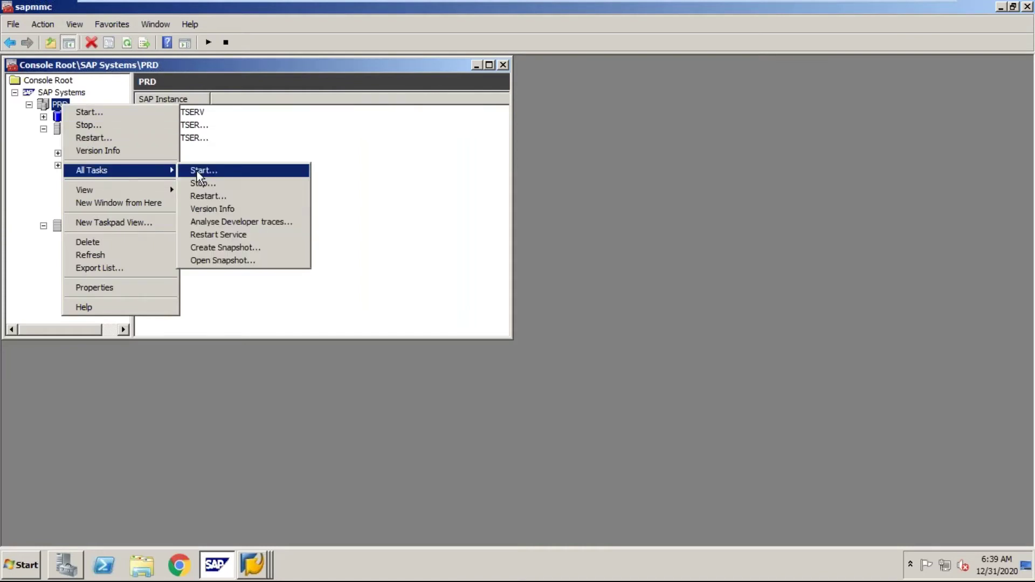
pyautogui.click(197, 170)
pyautogui.click(454, 318)
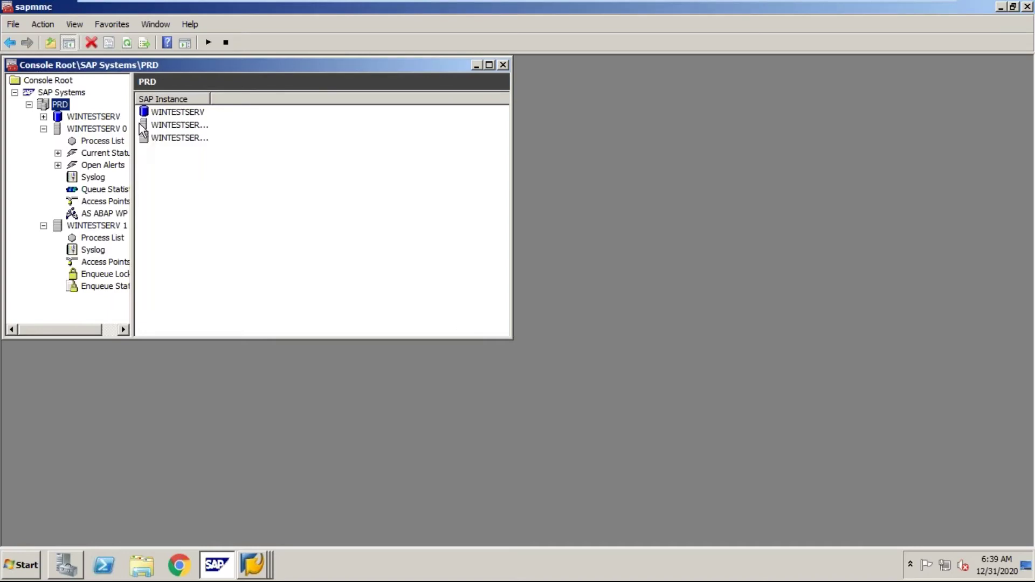
pyautogui.click(127, 43)
pyautogui.click(127, 43)
pyautogui.click(127, 43)
# - Refresh the WINTESTSERV 0 process list repeatedly to follow the startup
pyautogui.click(104, 142)
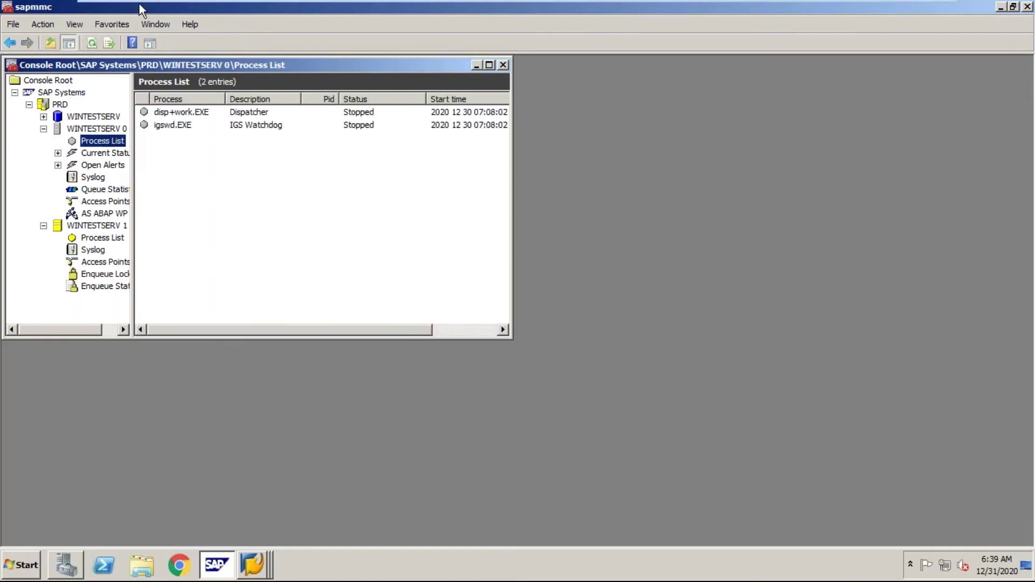
pyautogui.click(92, 44)
pyautogui.click(93, 45)
pyautogui.click(93, 44)
pyautogui.click(93, 45)
pyautogui.click(93, 45)
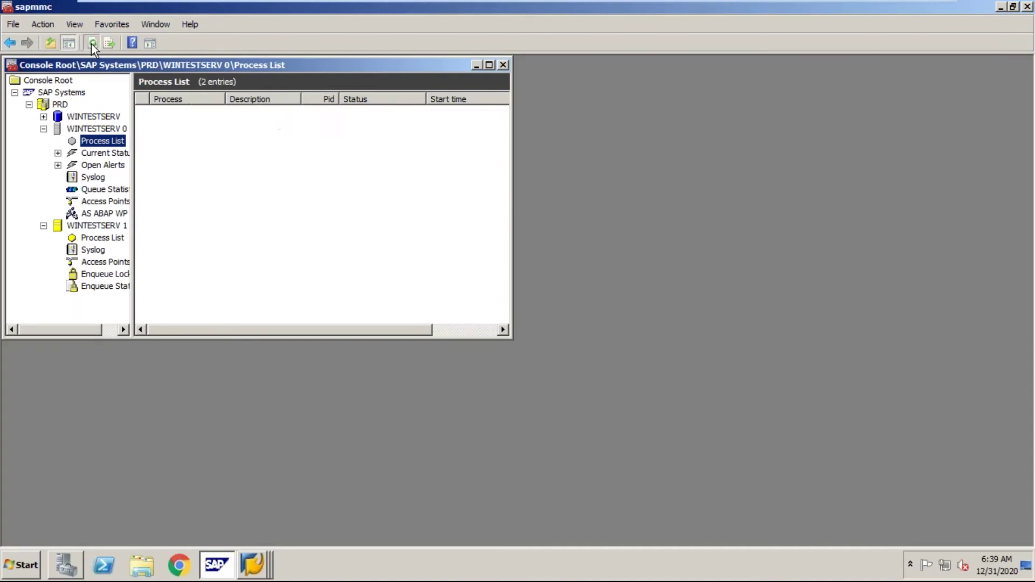
pyautogui.click(93, 45)
# - Start the PRD system a second time and refresh the process list
pyautogui.rightClick(59, 104)
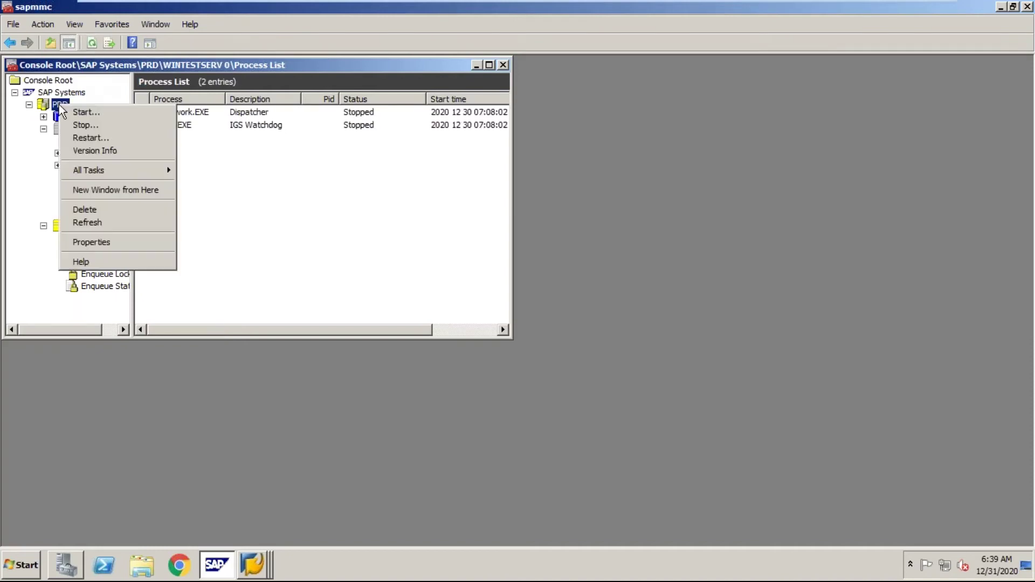
pyautogui.moveTo(100, 170)
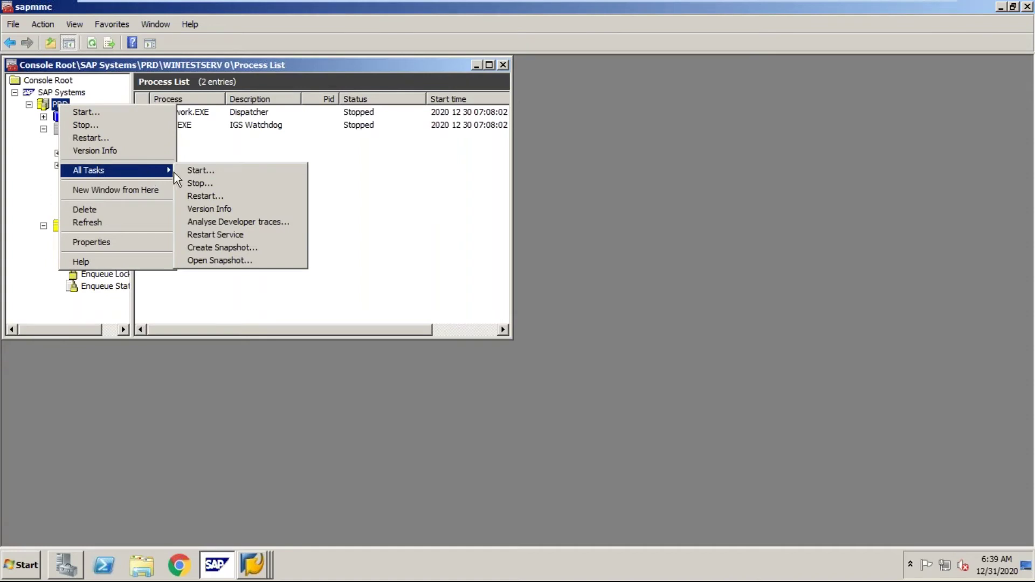
pyautogui.click(186, 170)
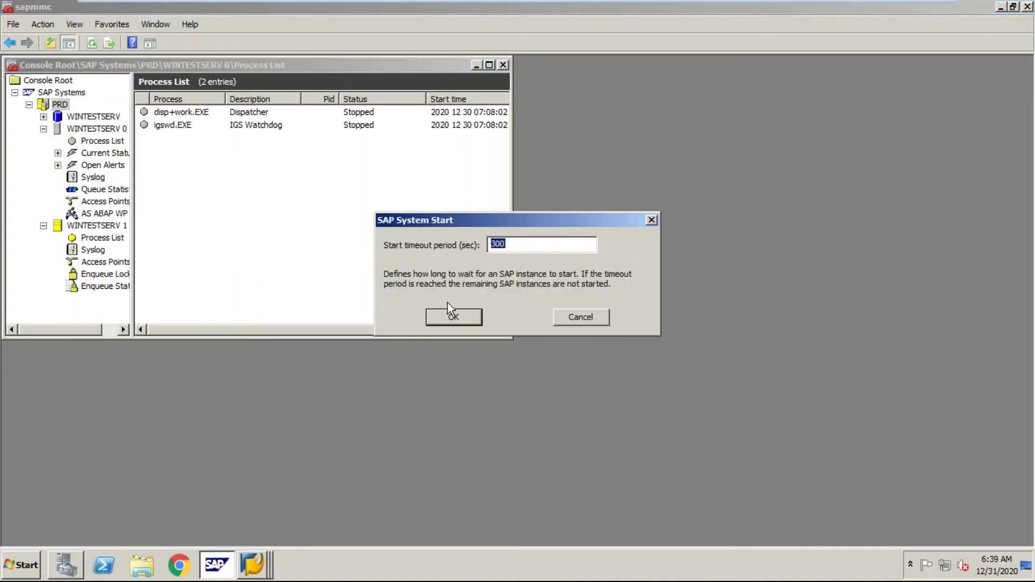
pyautogui.click(450, 317)
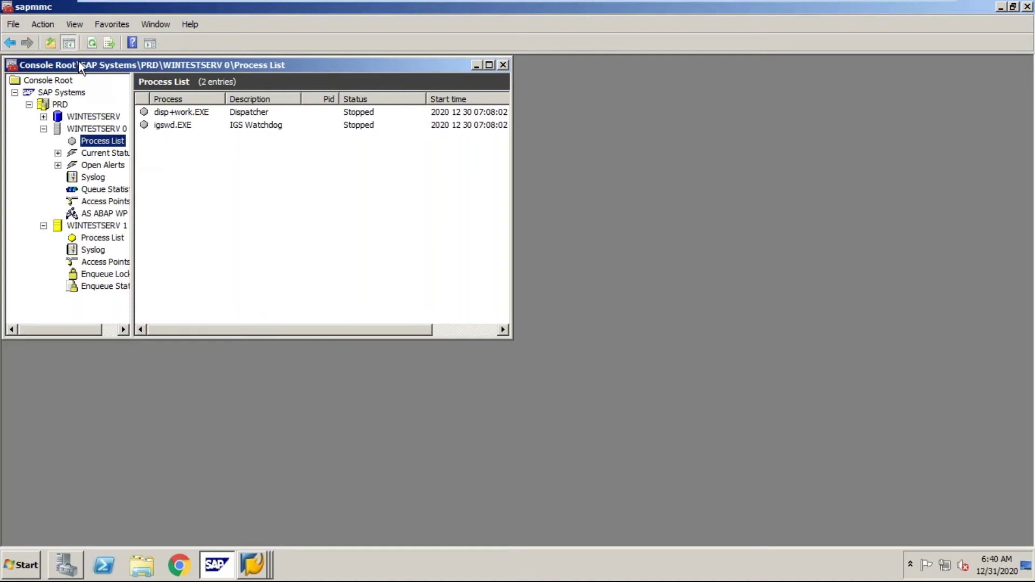
pyautogui.click(92, 44)
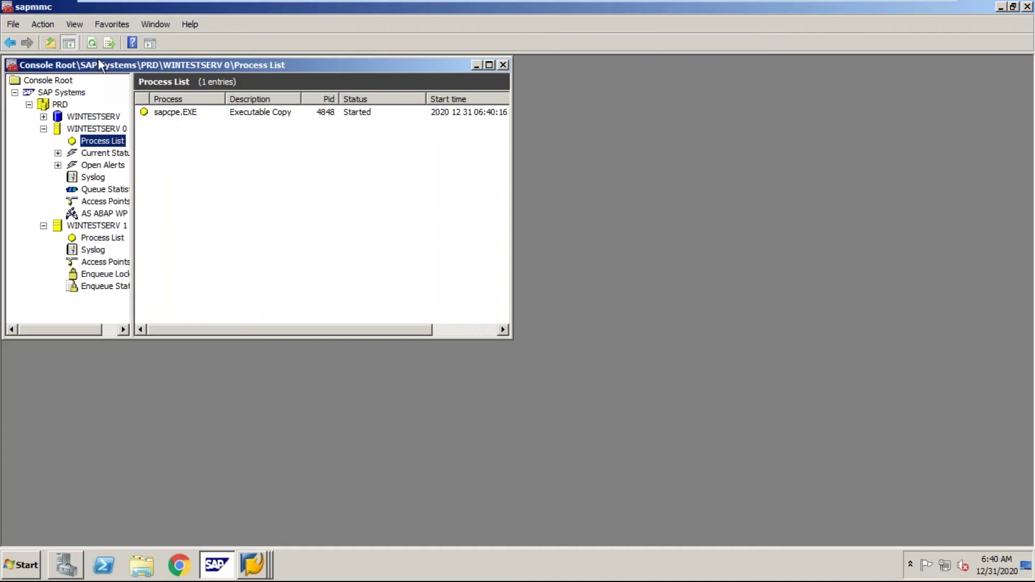
# - Refresh until the dispatcher runs, then check the WP Table shows 15 dialog, 8 background
pyautogui.click(92, 43)
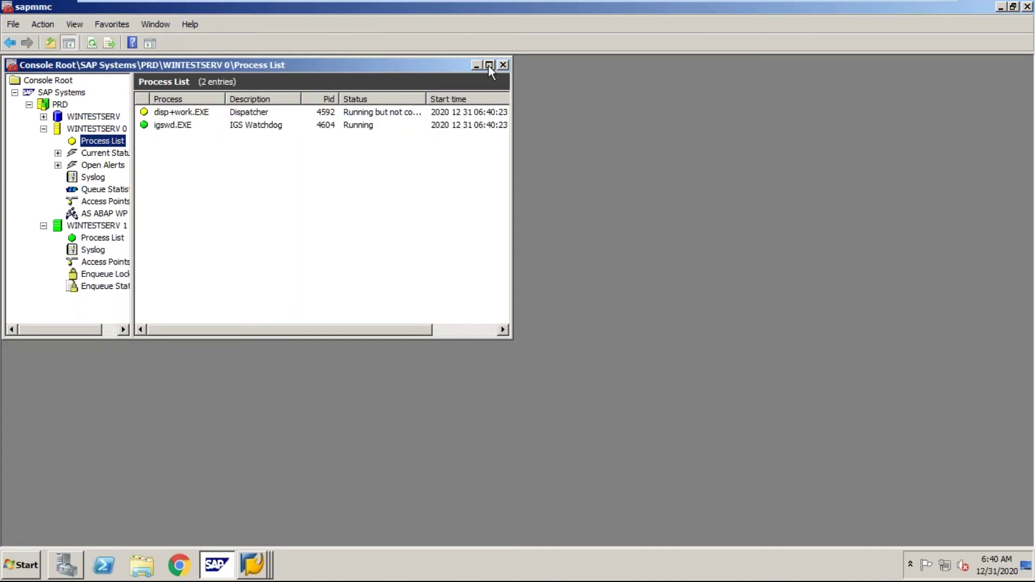
pyautogui.click(488, 66)
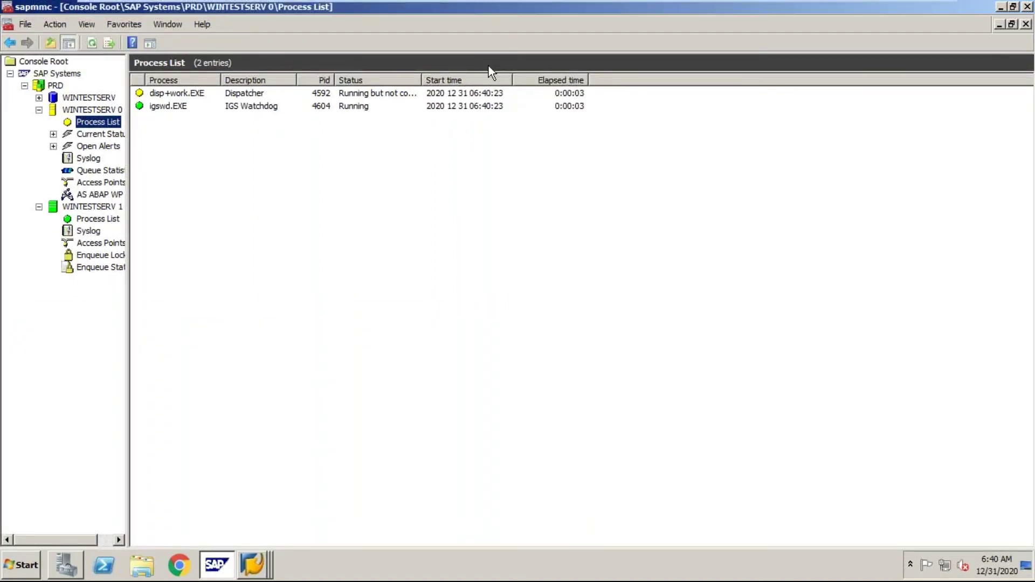
pyautogui.doubleClick(422, 80)
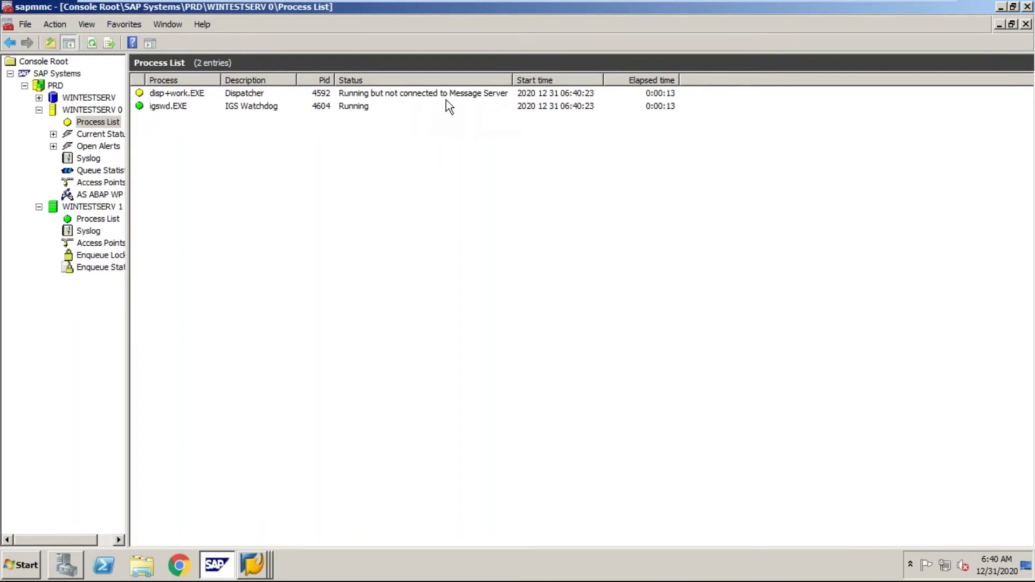
pyautogui.click(91, 43)
pyautogui.click(92, 44)
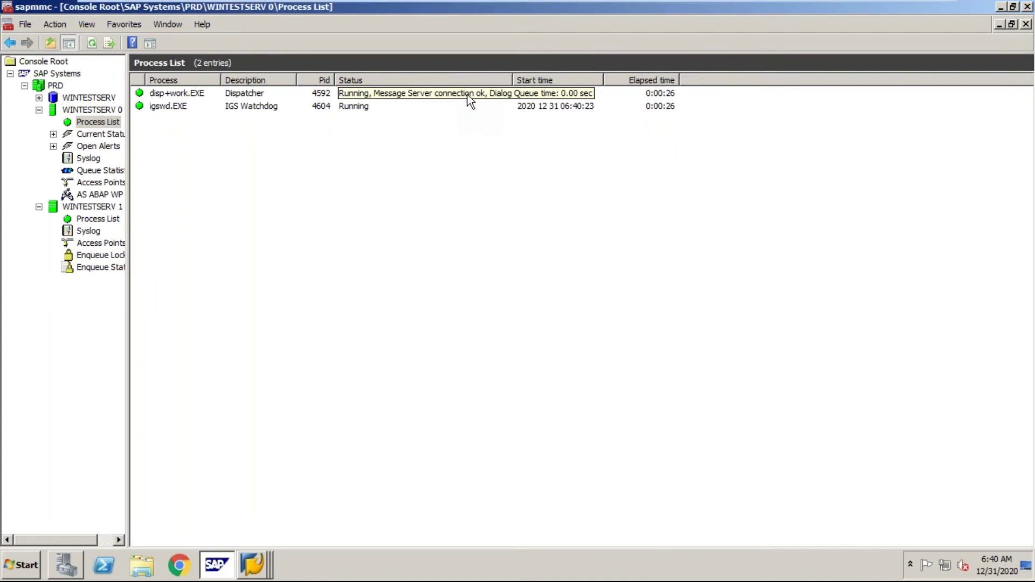
pyautogui.click(89, 195)
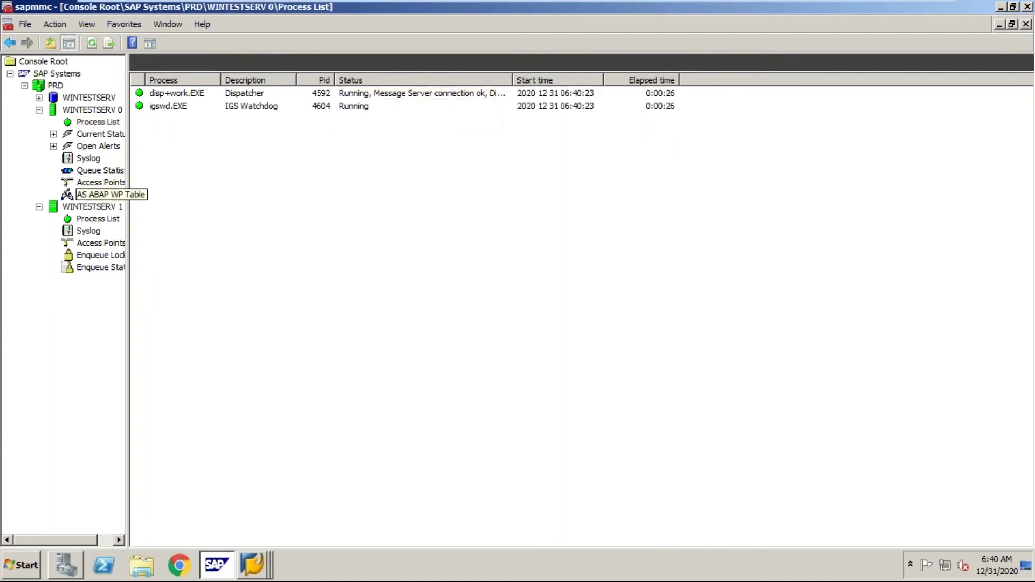
# - Refresh the instance 0 work process table and mark dialog rows 0 through 14
pyautogui.click(93, 43)
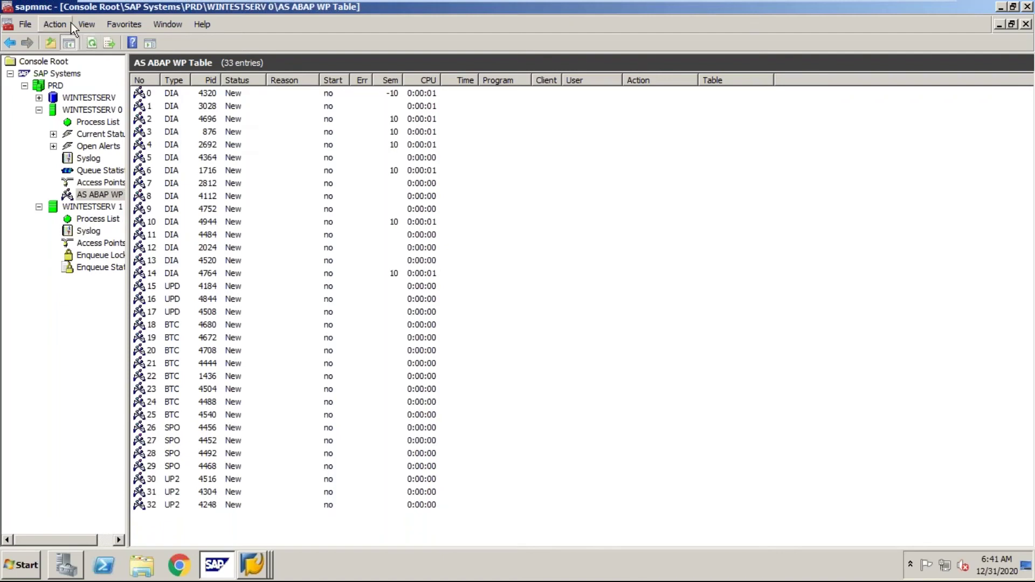
pyautogui.click(92, 42)
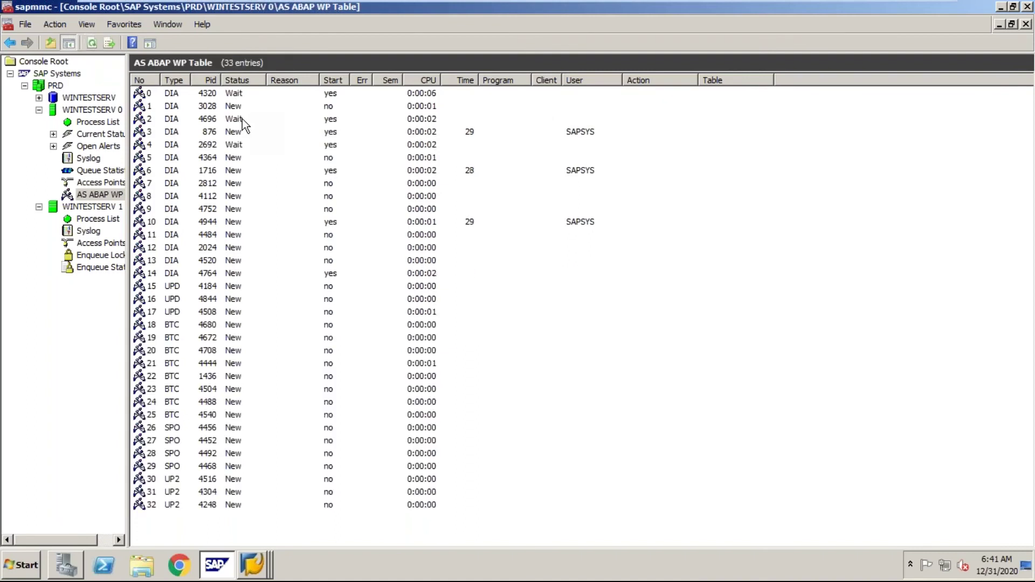
pyautogui.click(177, 97)
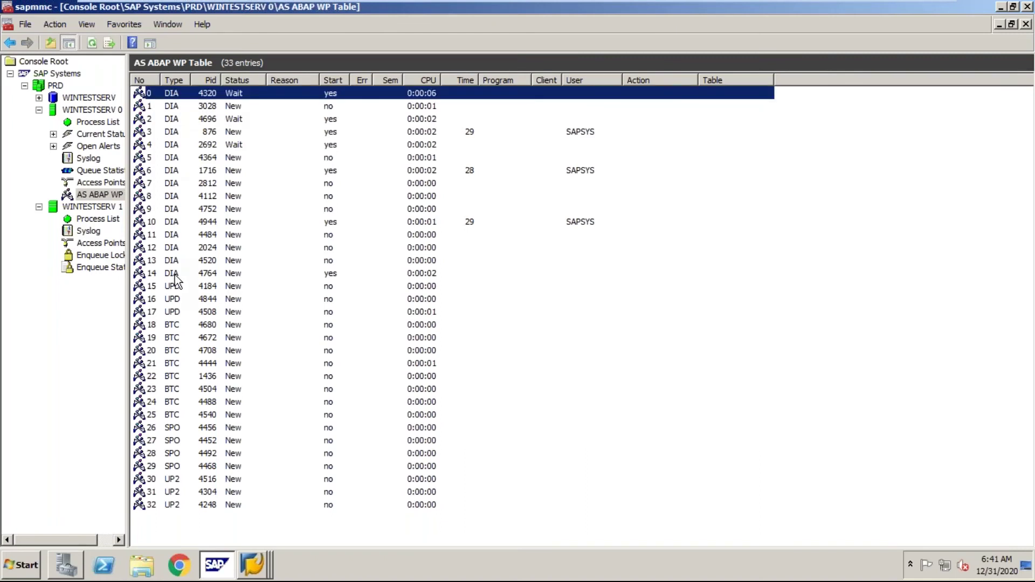
pyautogui.click(176, 275)
# - Count through the background (BTC) work process rows to confirm eight of them
pyautogui.click(175, 326)
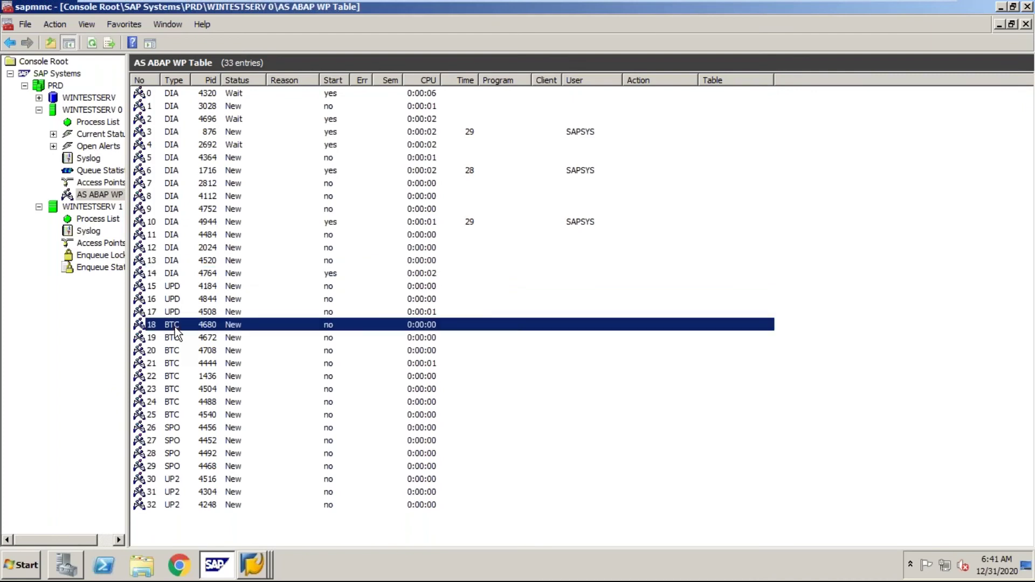
pyautogui.click(175, 338)
pyautogui.click(175, 352)
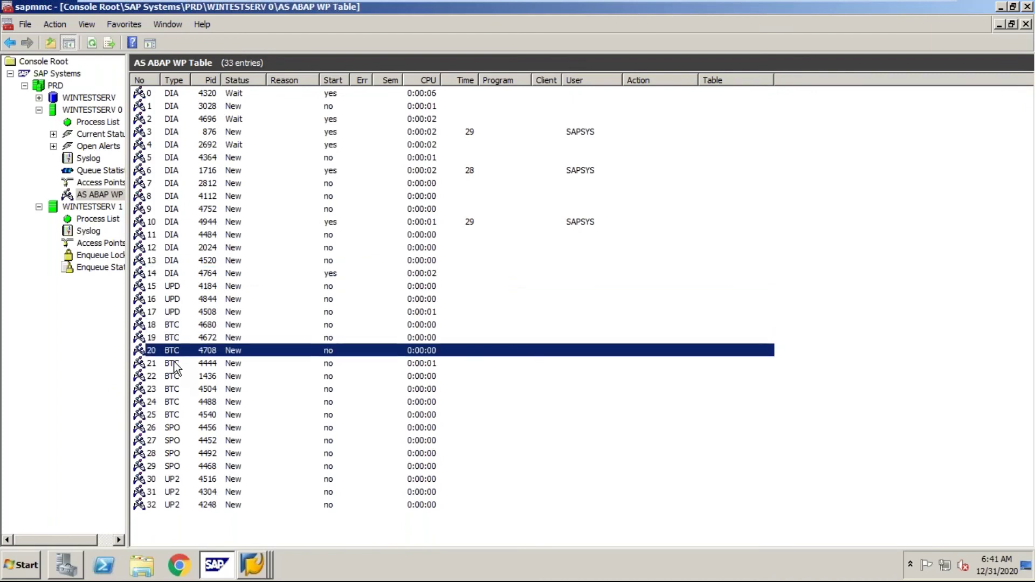
pyautogui.click(175, 377)
pyautogui.click(174, 392)
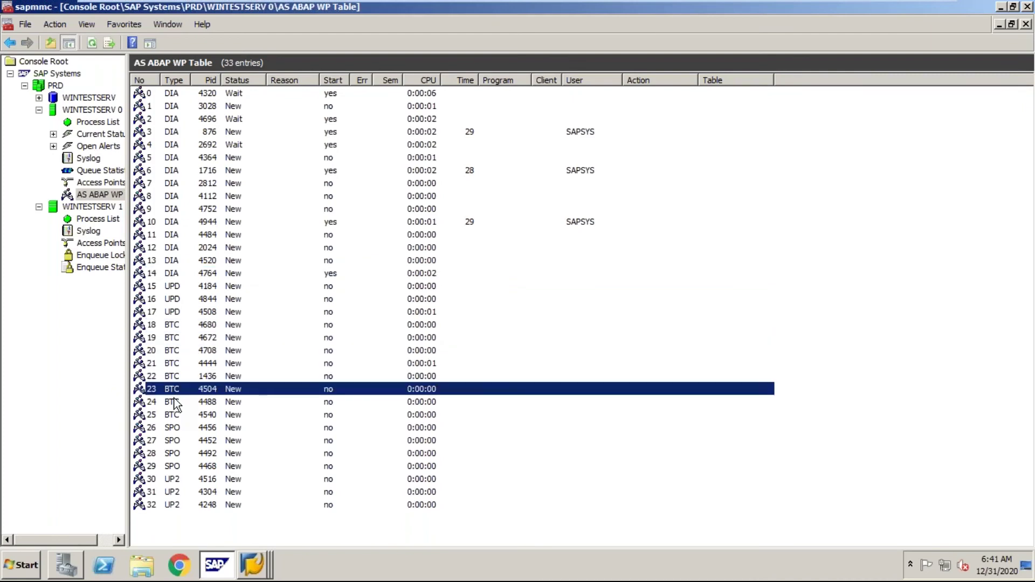
pyautogui.click(261, 566)
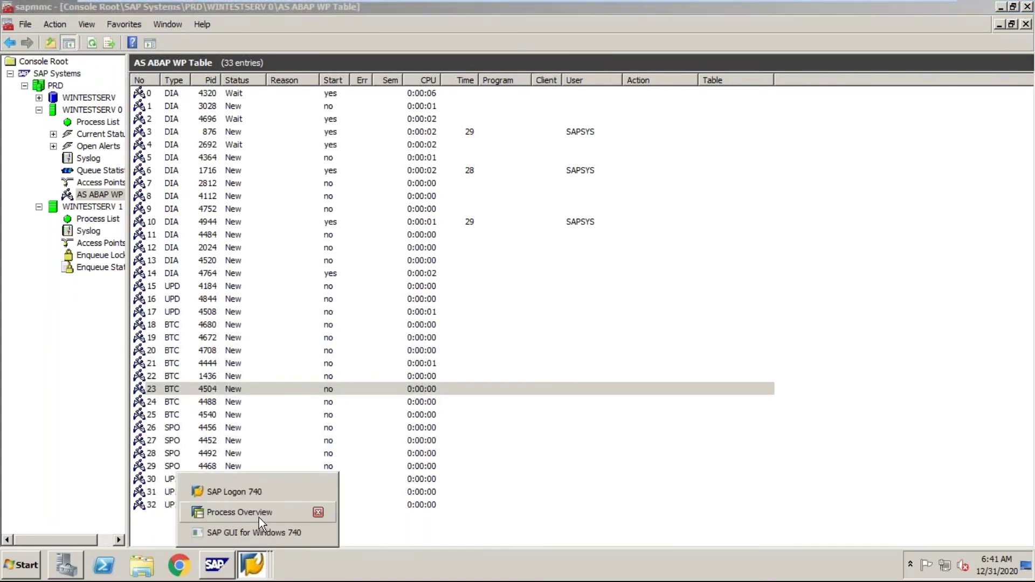
# - From SAP Logon 740, connect to PRD1 and set the client to 001
pyautogui.click(254, 492)
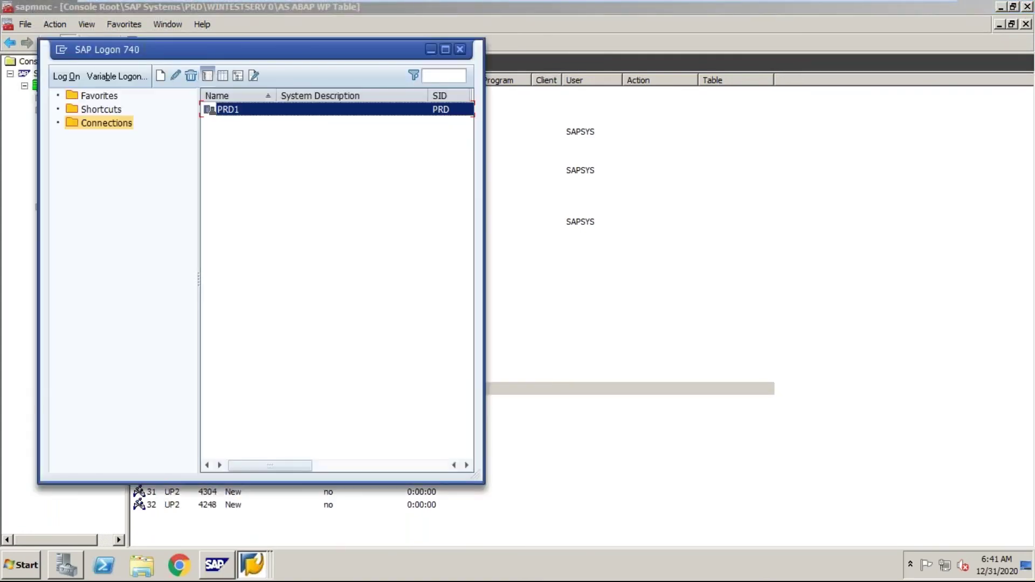
pyautogui.doubleClick(241, 109)
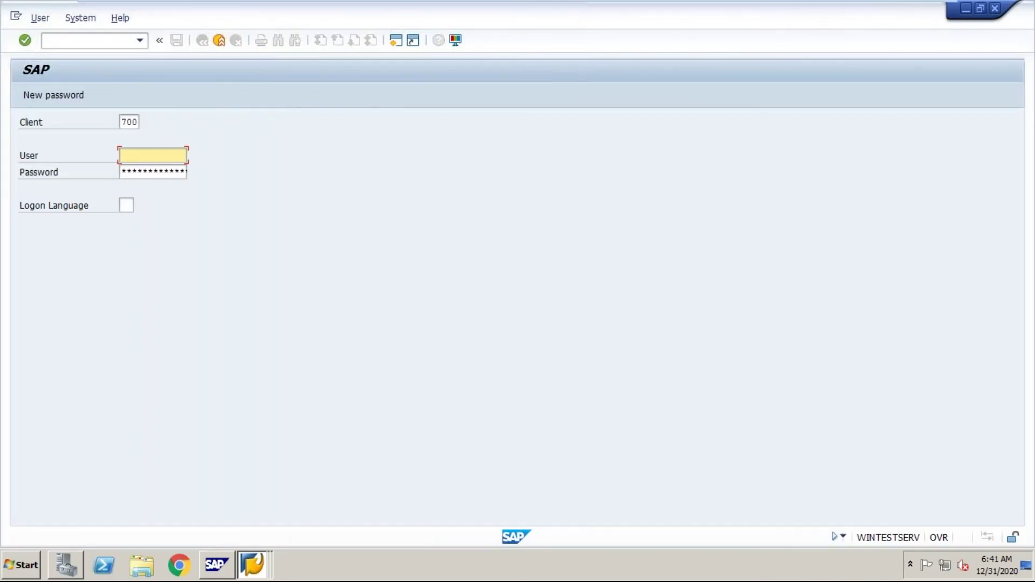
pyautogui.click(138, 122)
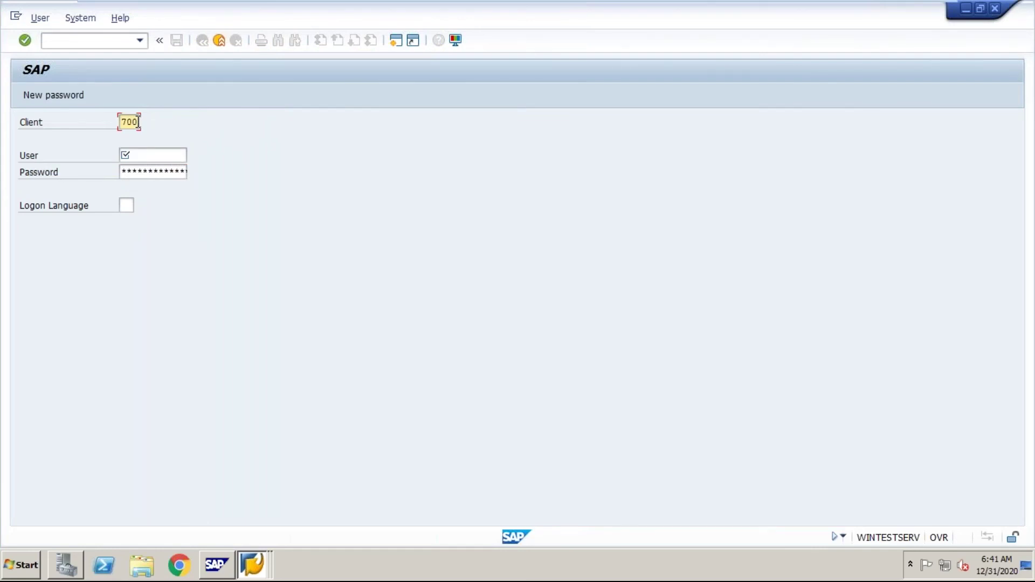
pyautogui.press('BackSpace')
pyautogui.press('BackSpace')
pyautogui.press('BackSpace')
pyautogui.write('0')
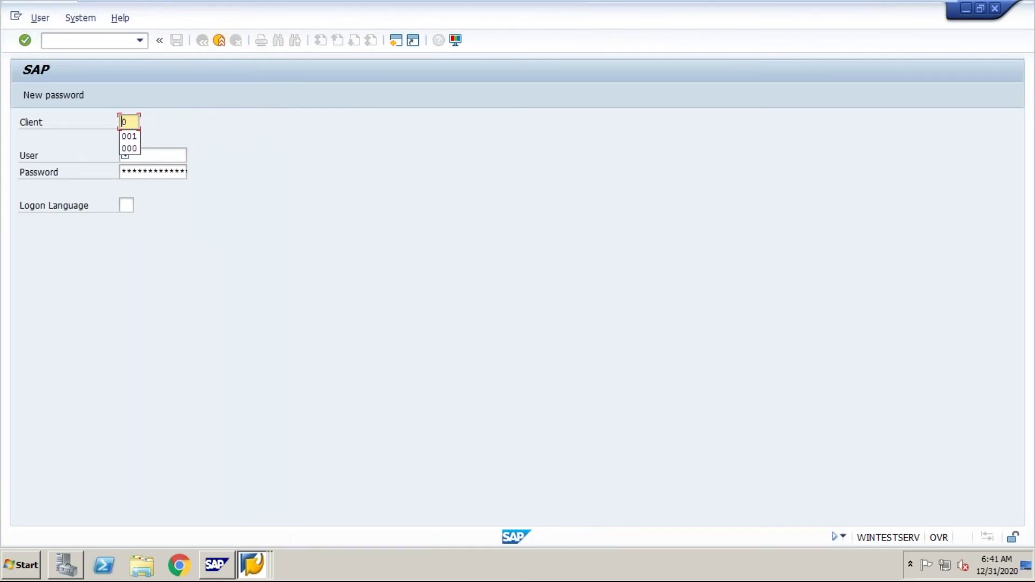
pyautogui.click(129, 136)
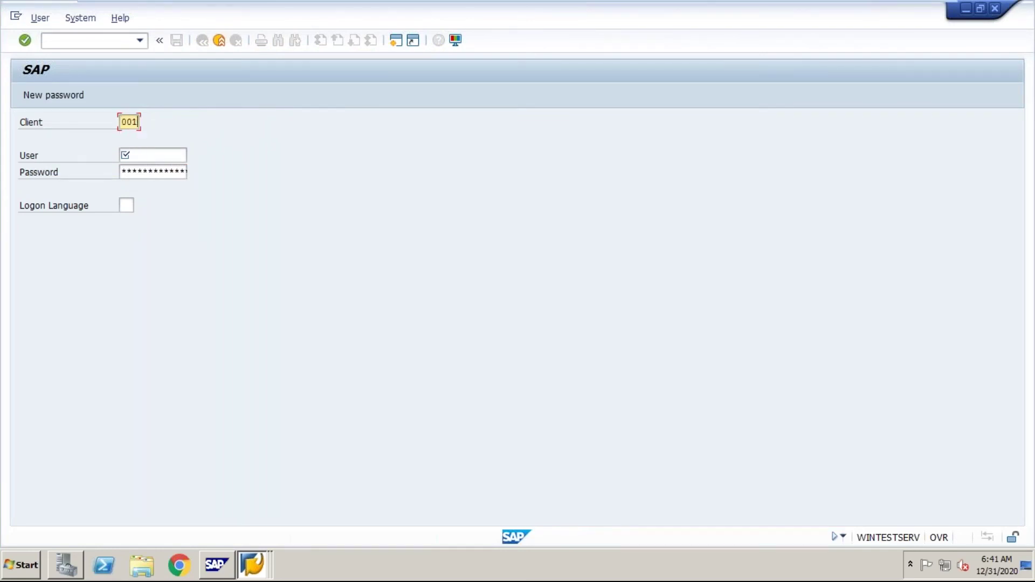
# - Log on with the saved user name and password, then dismiss the licence-expiry notice
pyautogui.click(139, 154)
pyautogui.click(139, 154)
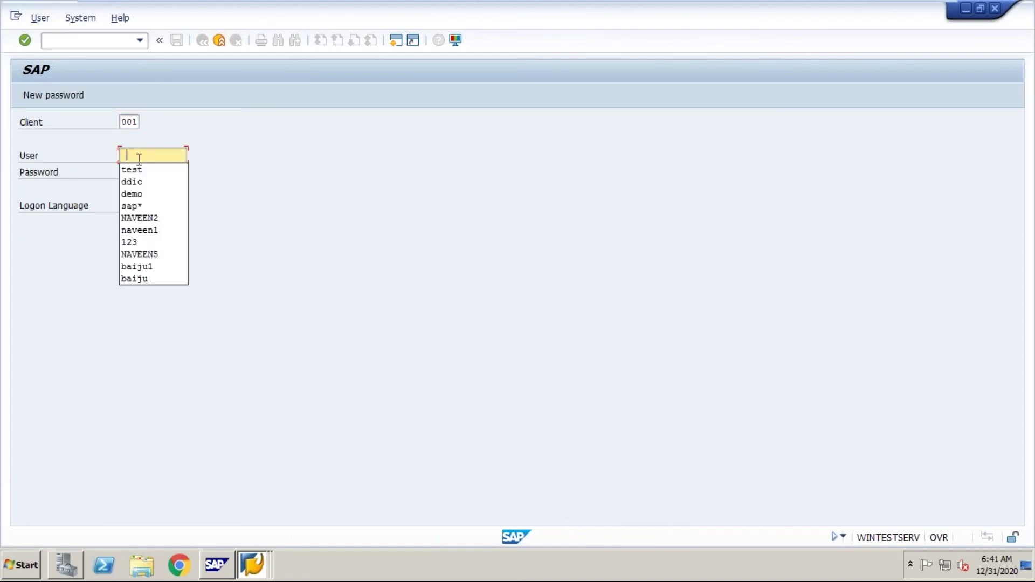
pyautogui.click(139, 172)
pyautogui.click(151, 172)
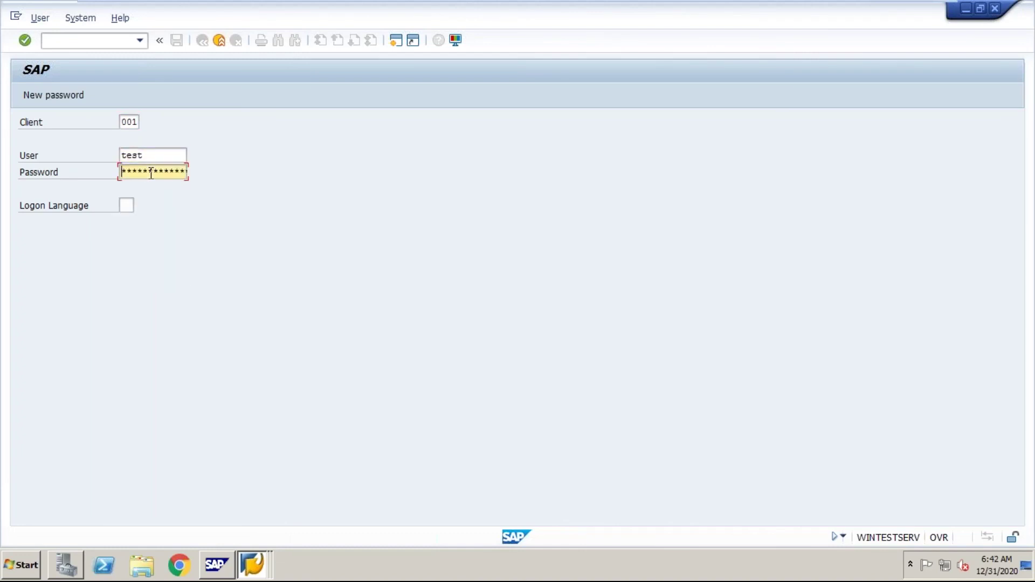
pyautogui.write('**********')
pyautogui.press('Return')
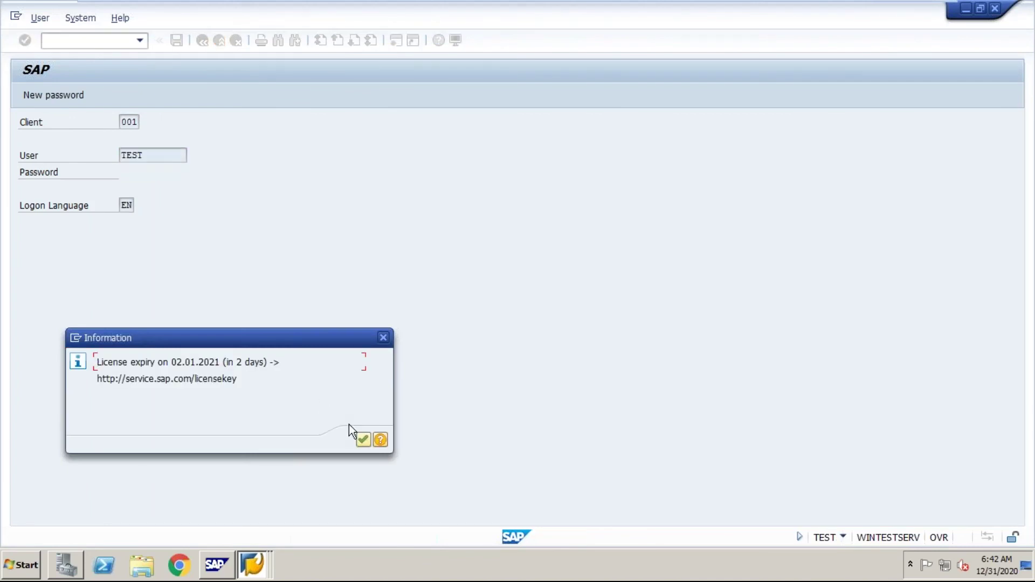
pyautogui.click(362, 439)
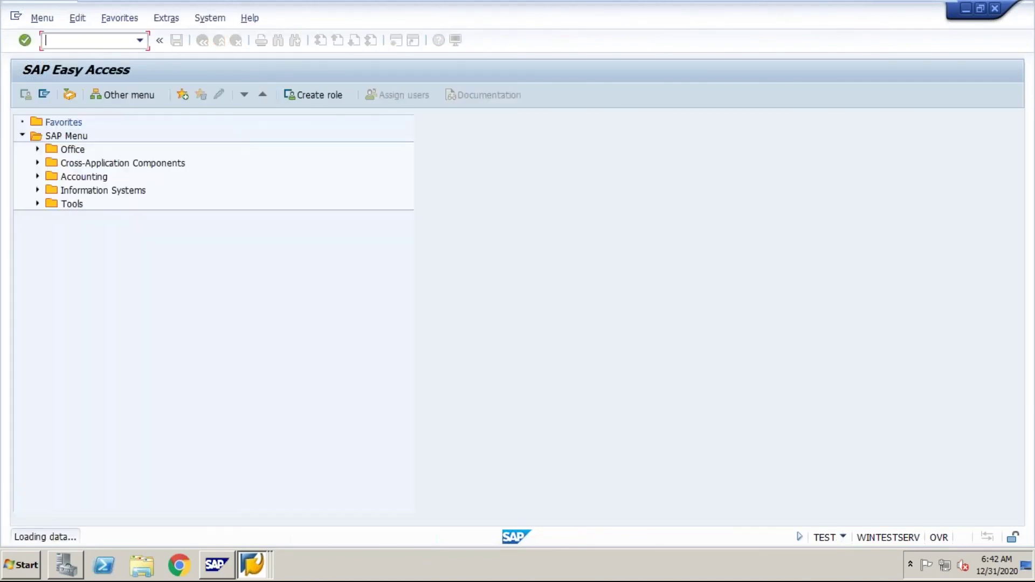
# - Run SM50 and close the Internet Explorer security warning to view dialog processes 0–14
pyautogui.write('sm50')
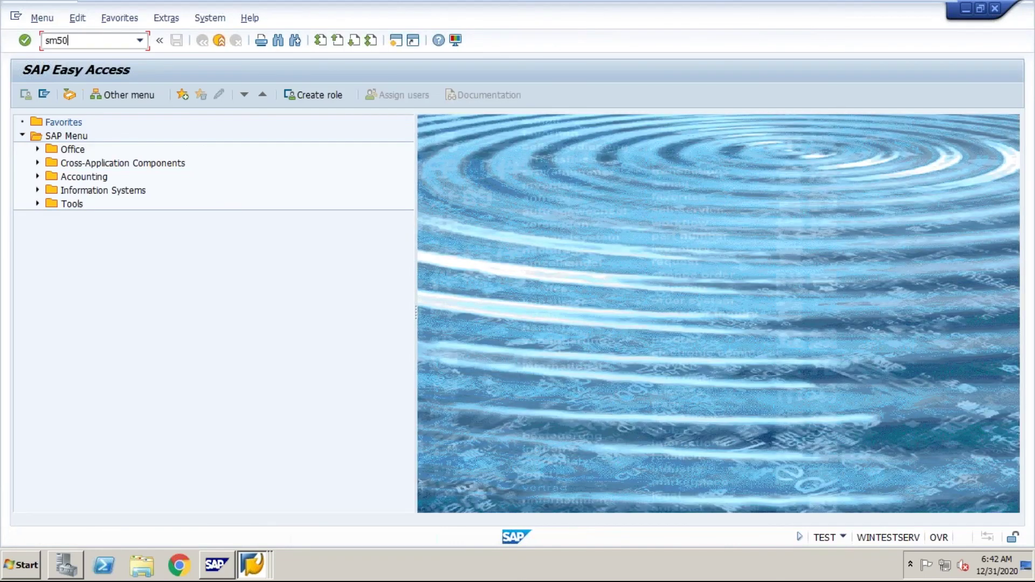
pyautogui.press('Return')
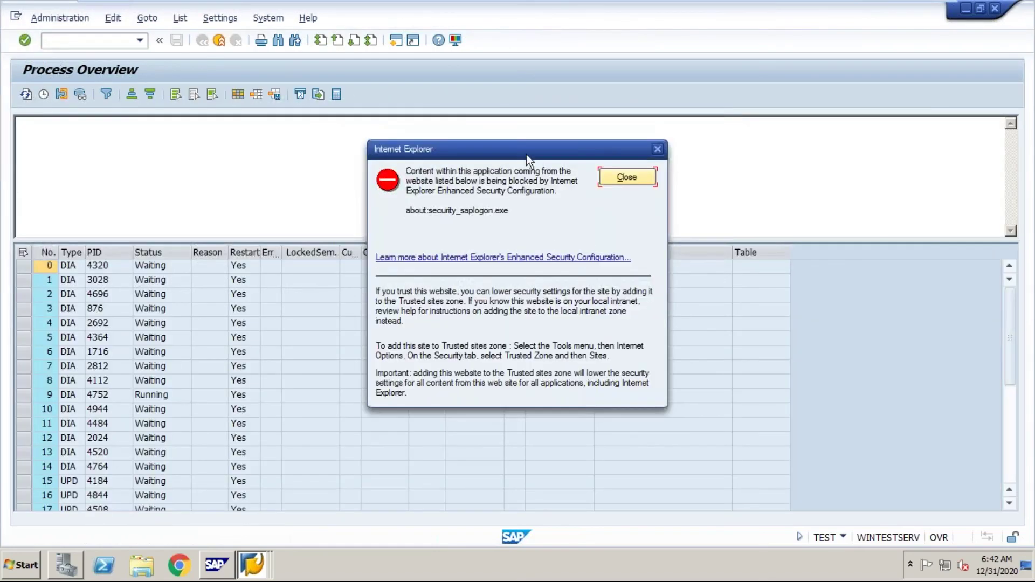
pyautogui.click(616, 171)
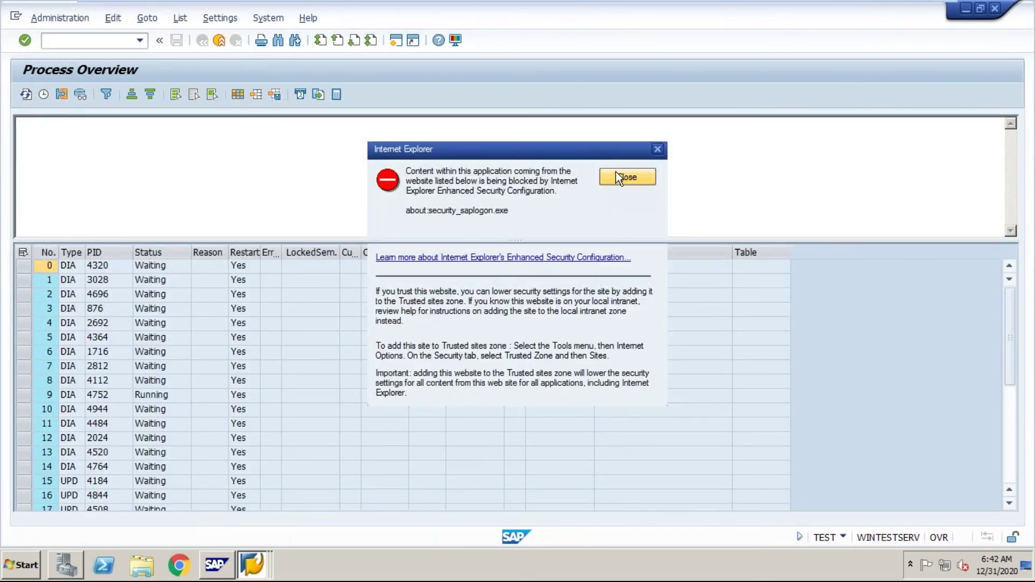